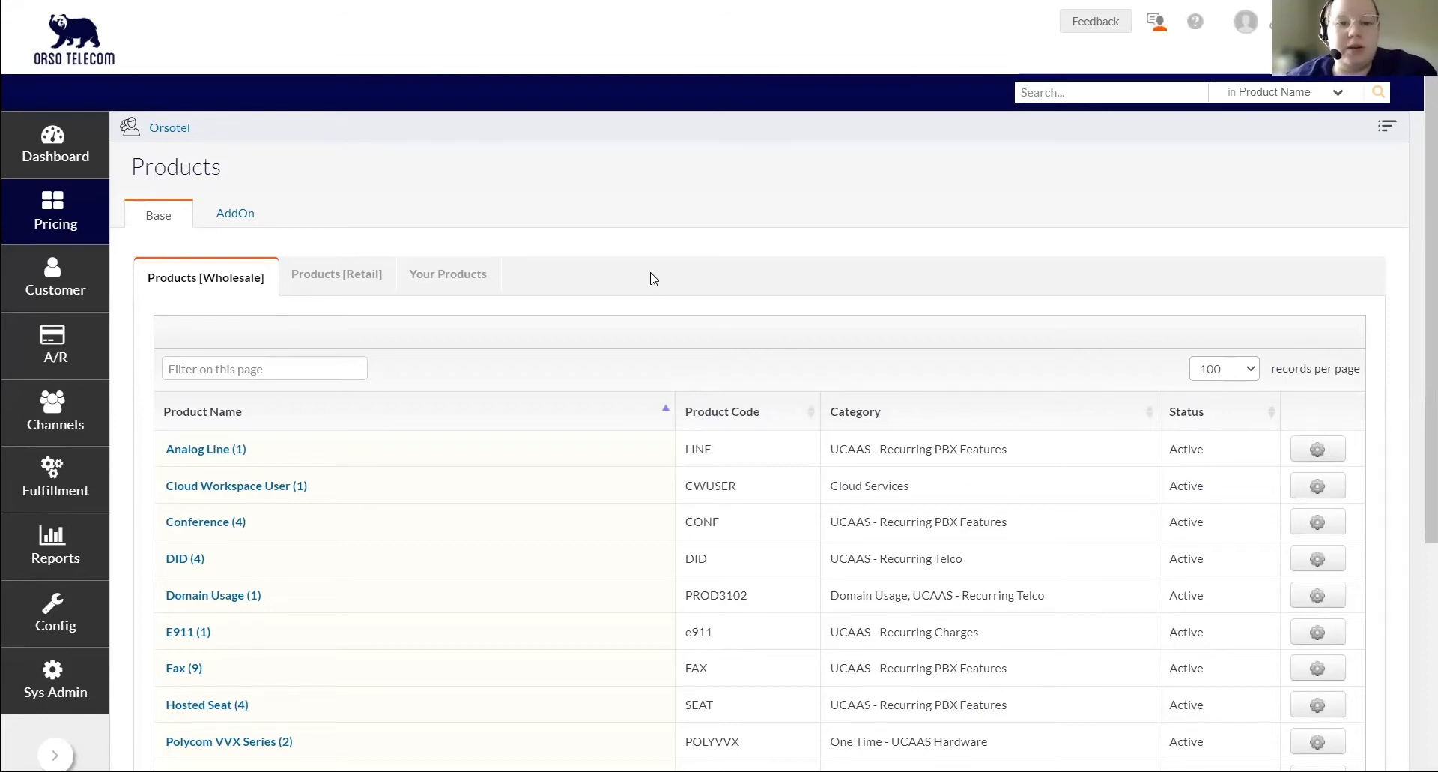
Start creating a new base product in the list of your own products.
scroll(465, 260, "down", 1)
left_click(464, 258)
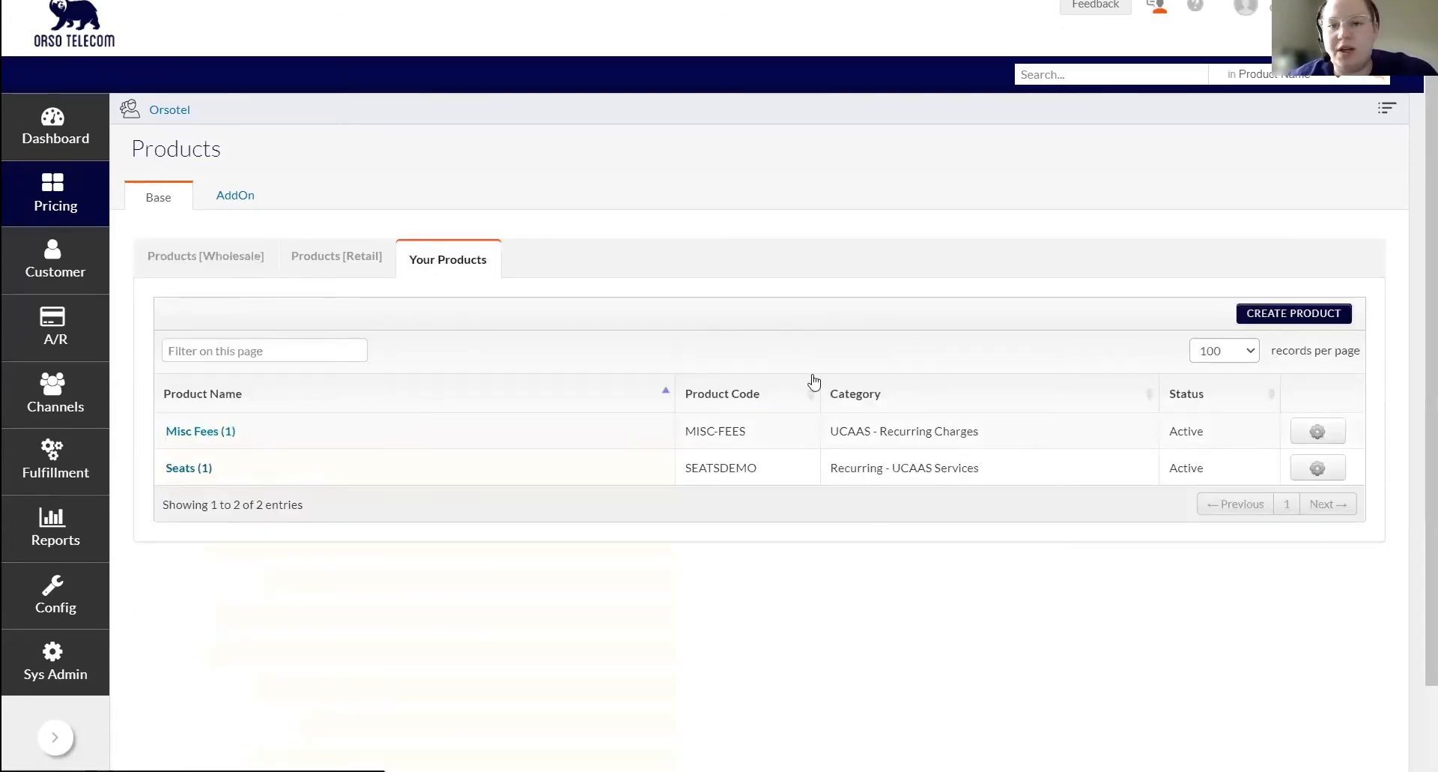
left_click(1322, 318)
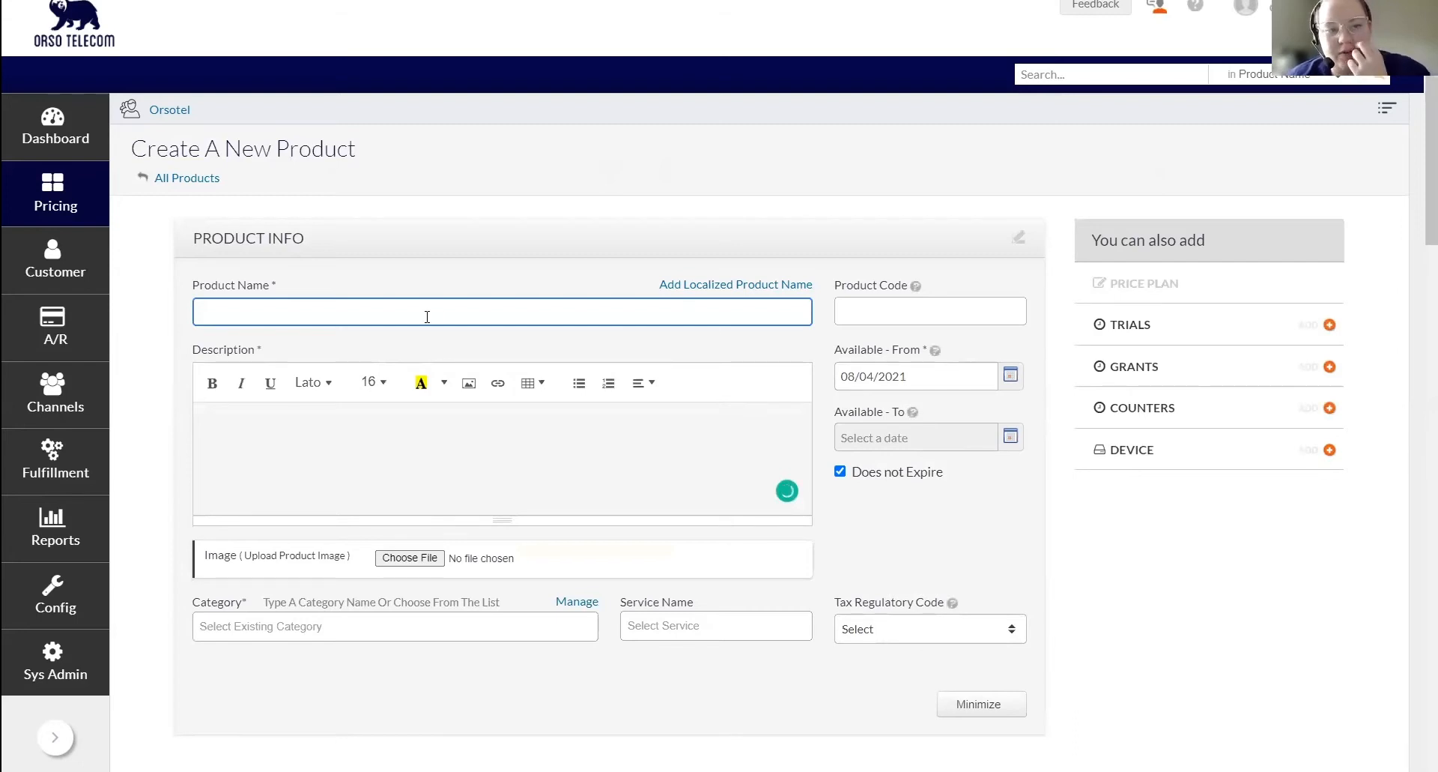
Name the product "Phone Numbers" and enter "Phone numbers" as its description.
type("Phone Numbers")
key("Tab")
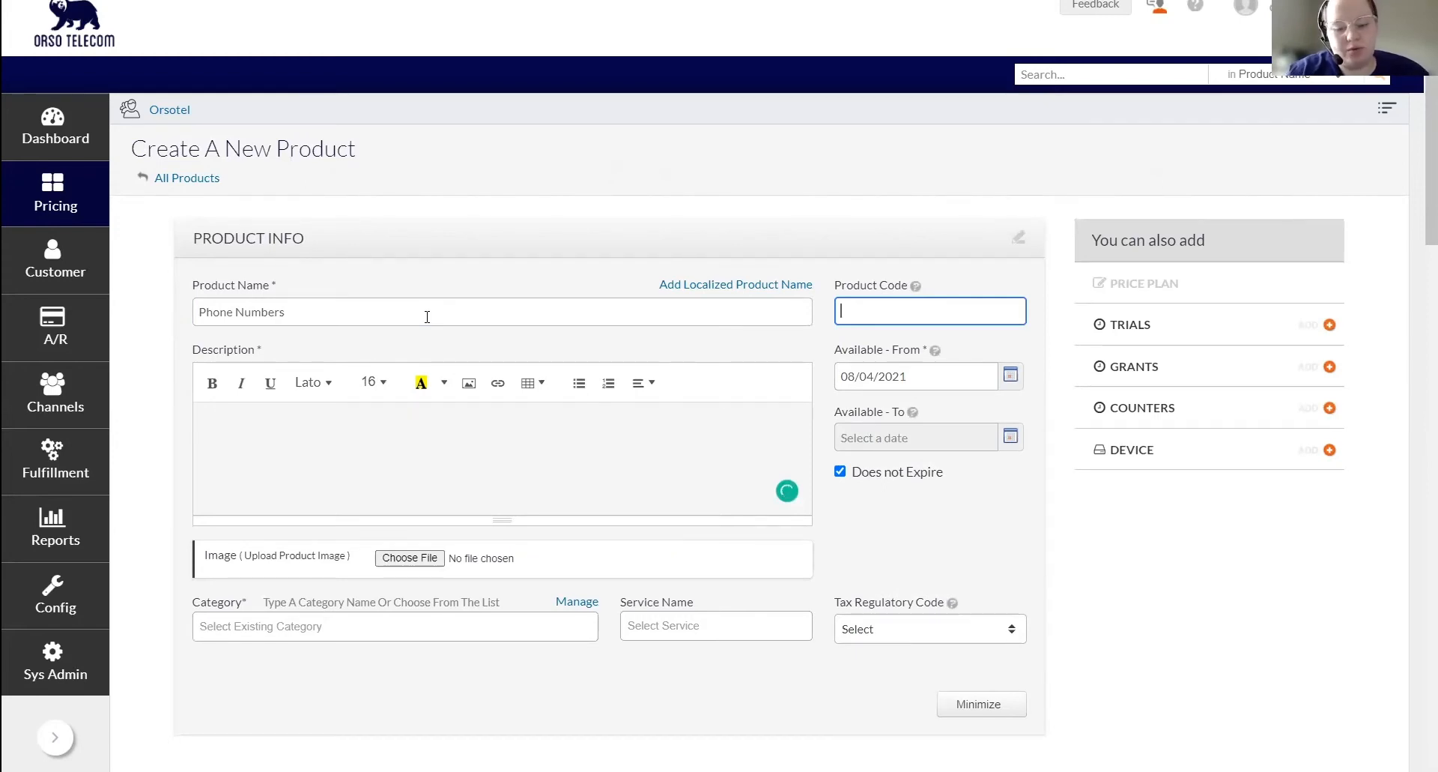
left_click(383, 464)
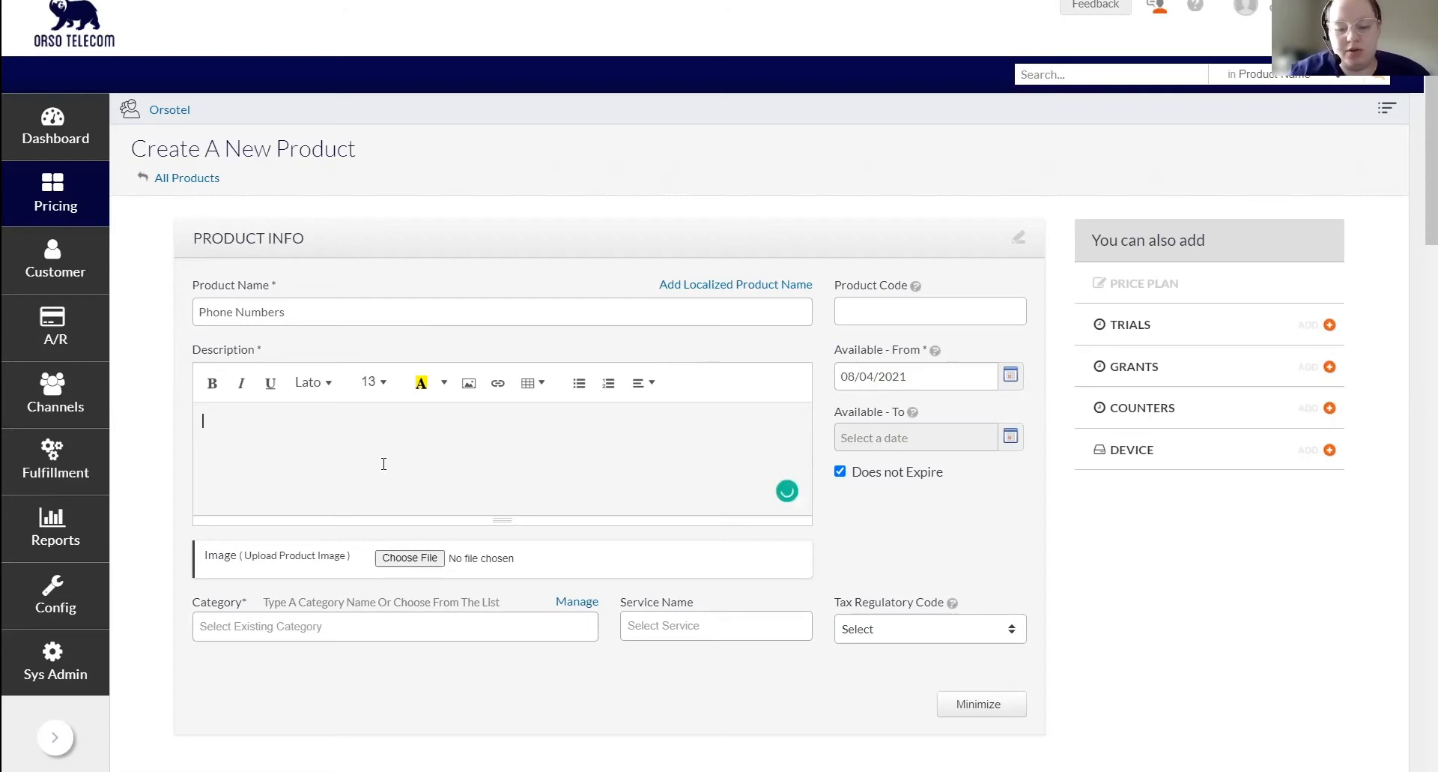
type("Phone numbers")
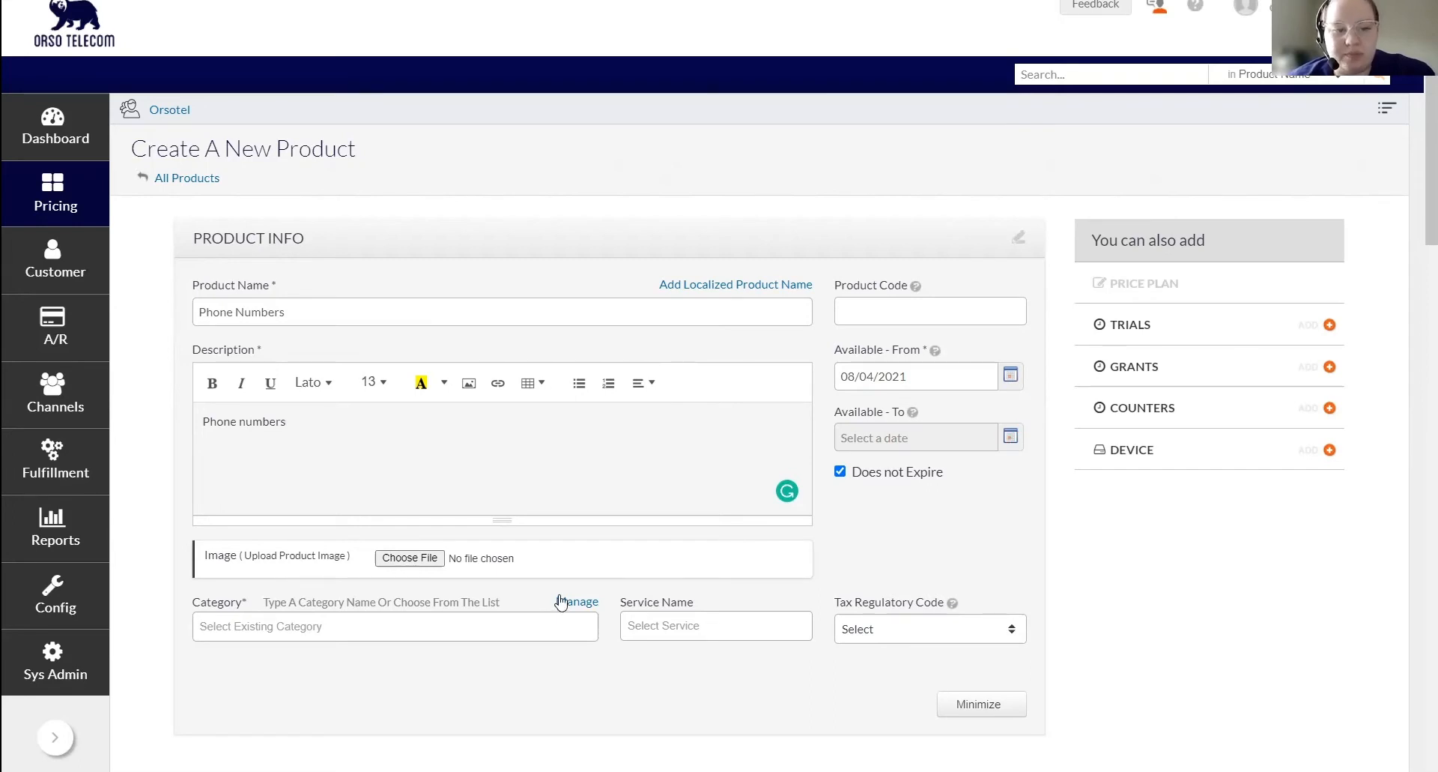
Assign the product to the category Recurring - UCAAS Services and set its tax regulatory code to 03-VOIP.
scroll(555, 576, "down", 1)
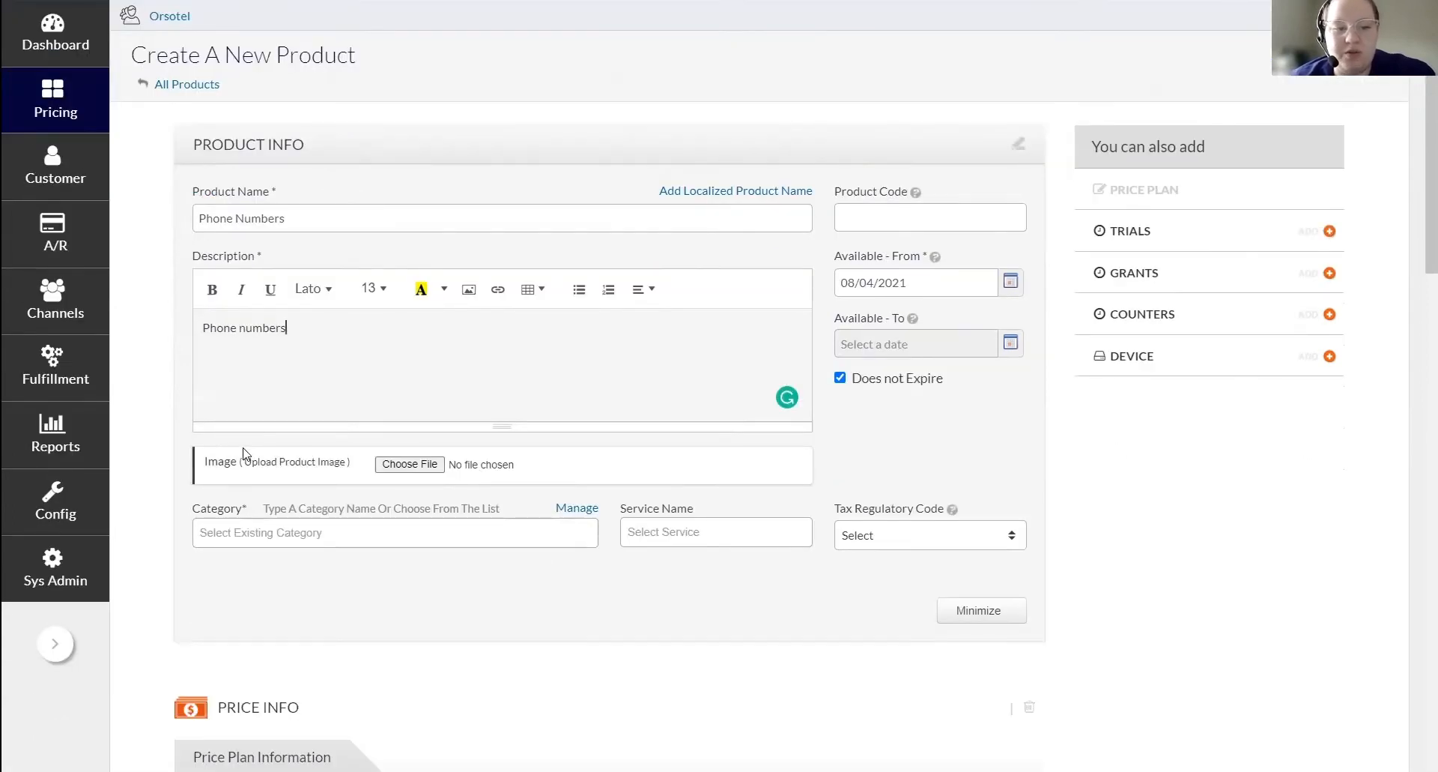
left_click(285, 542)
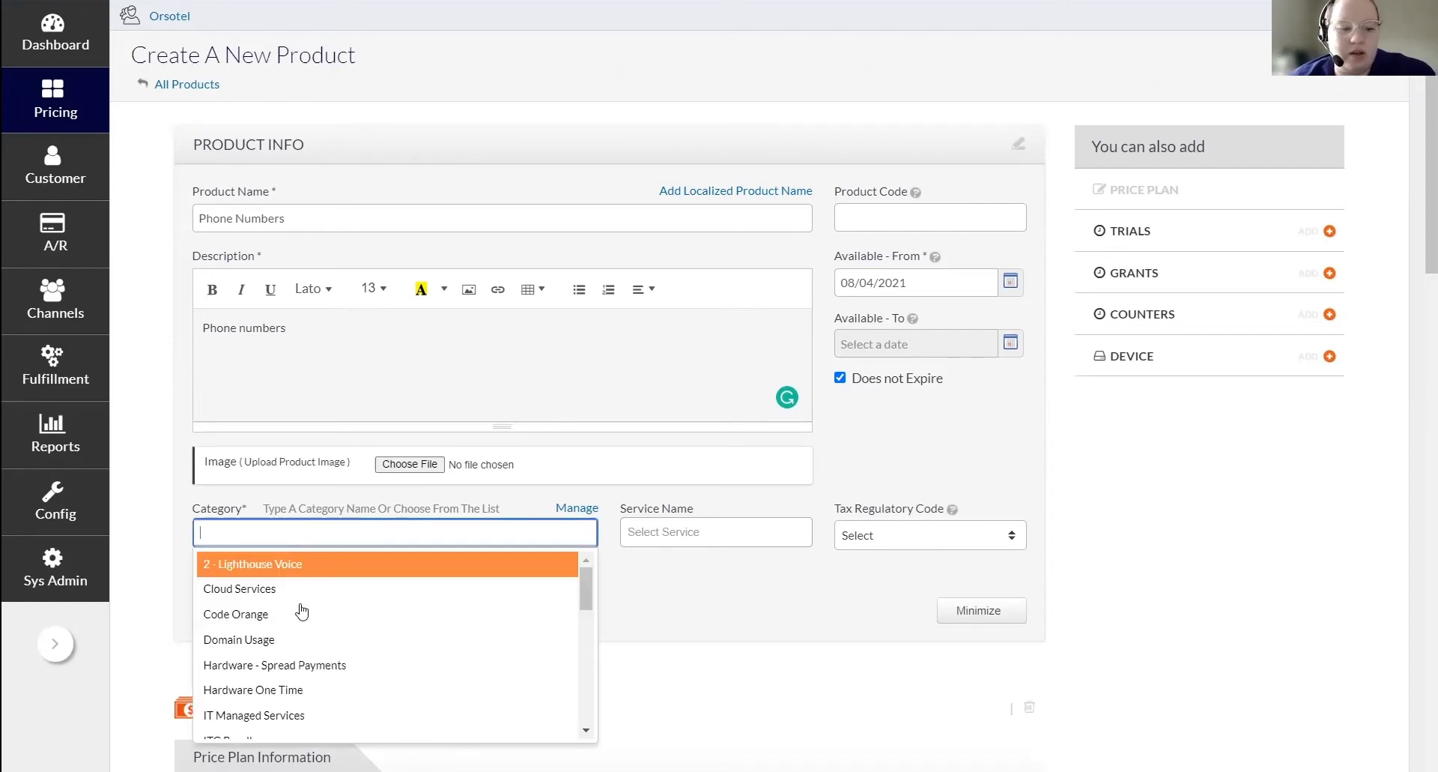
scroll(300, 610, "down", 3)
scroll(300, 609, "down", 2)
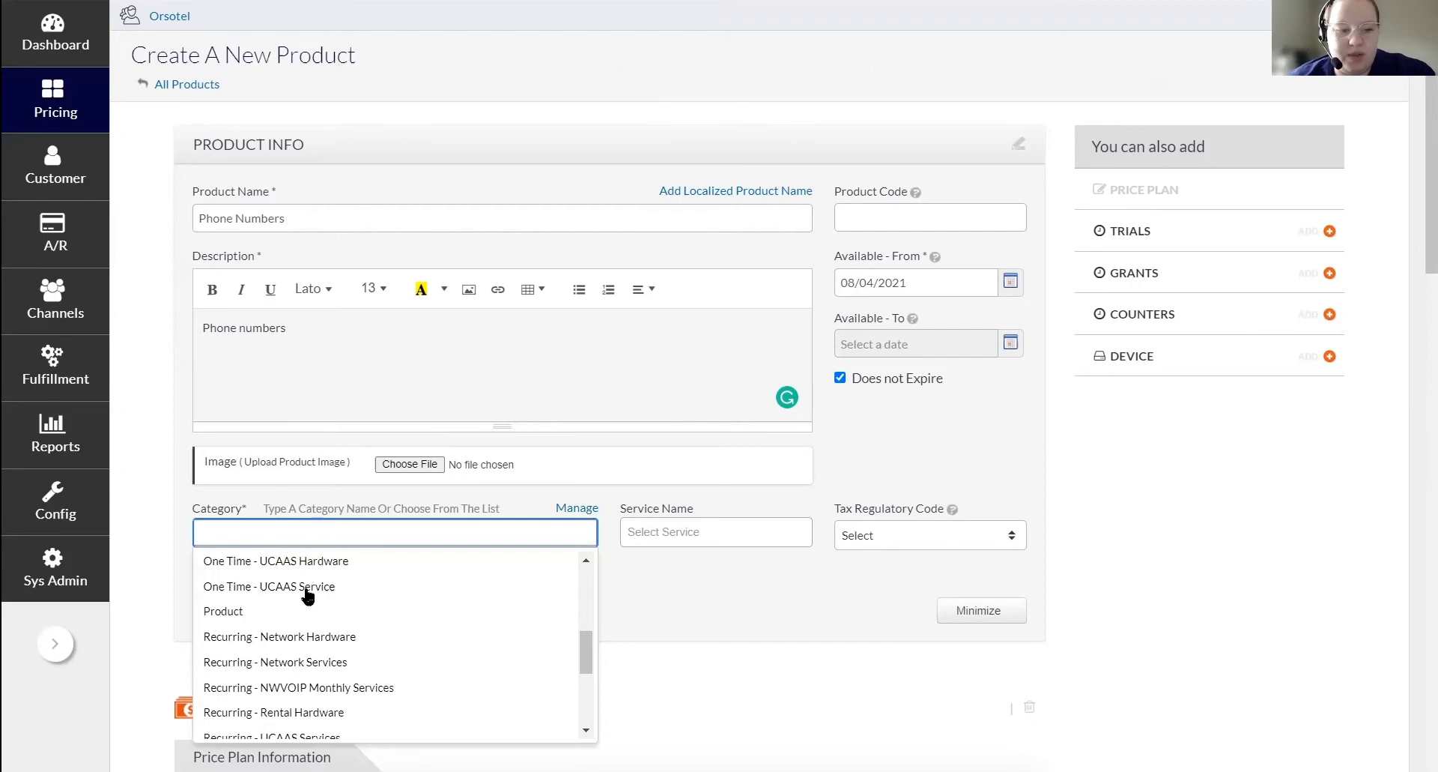
scroll(308, 616, "down", 2)
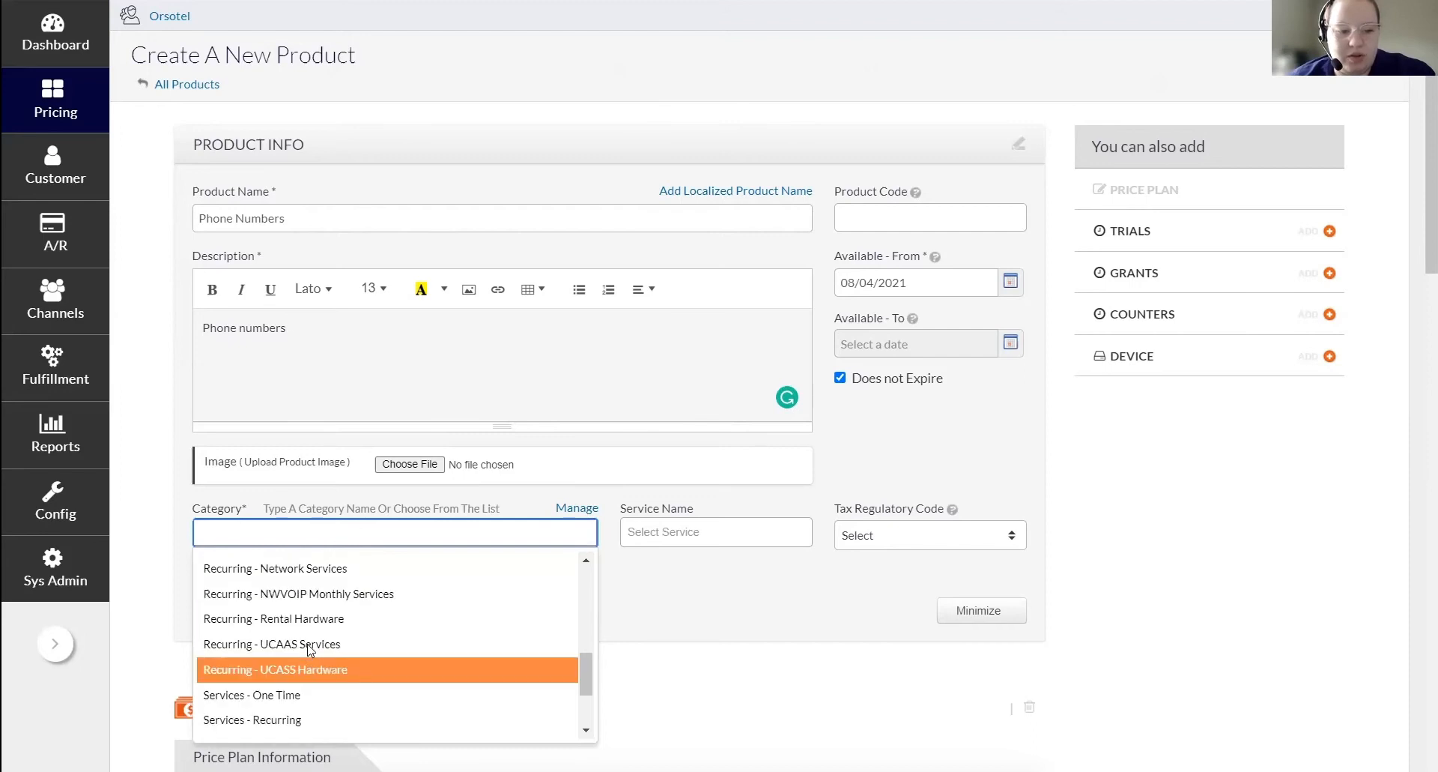
left_click(309, 659)
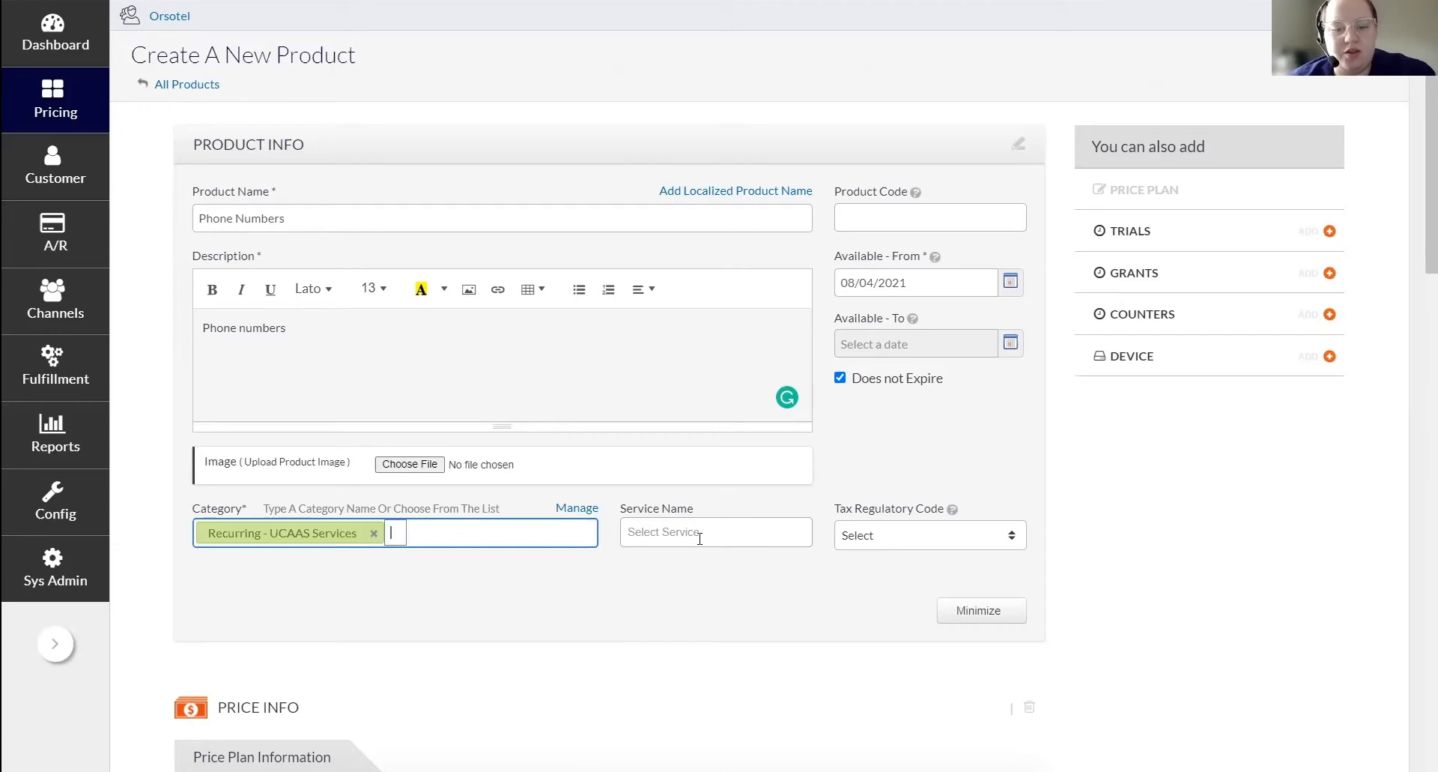
left_click(867, 543)
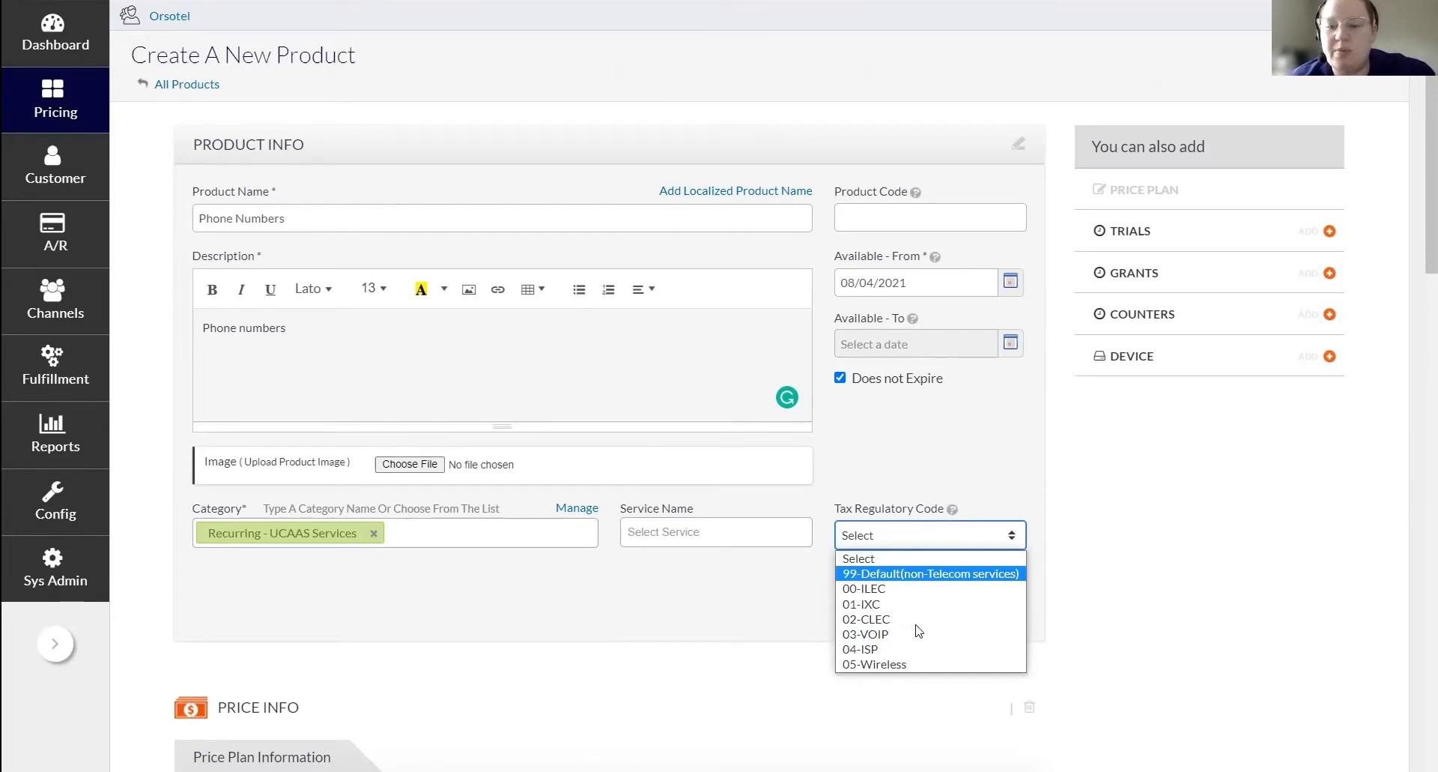
left_click(876, 634)
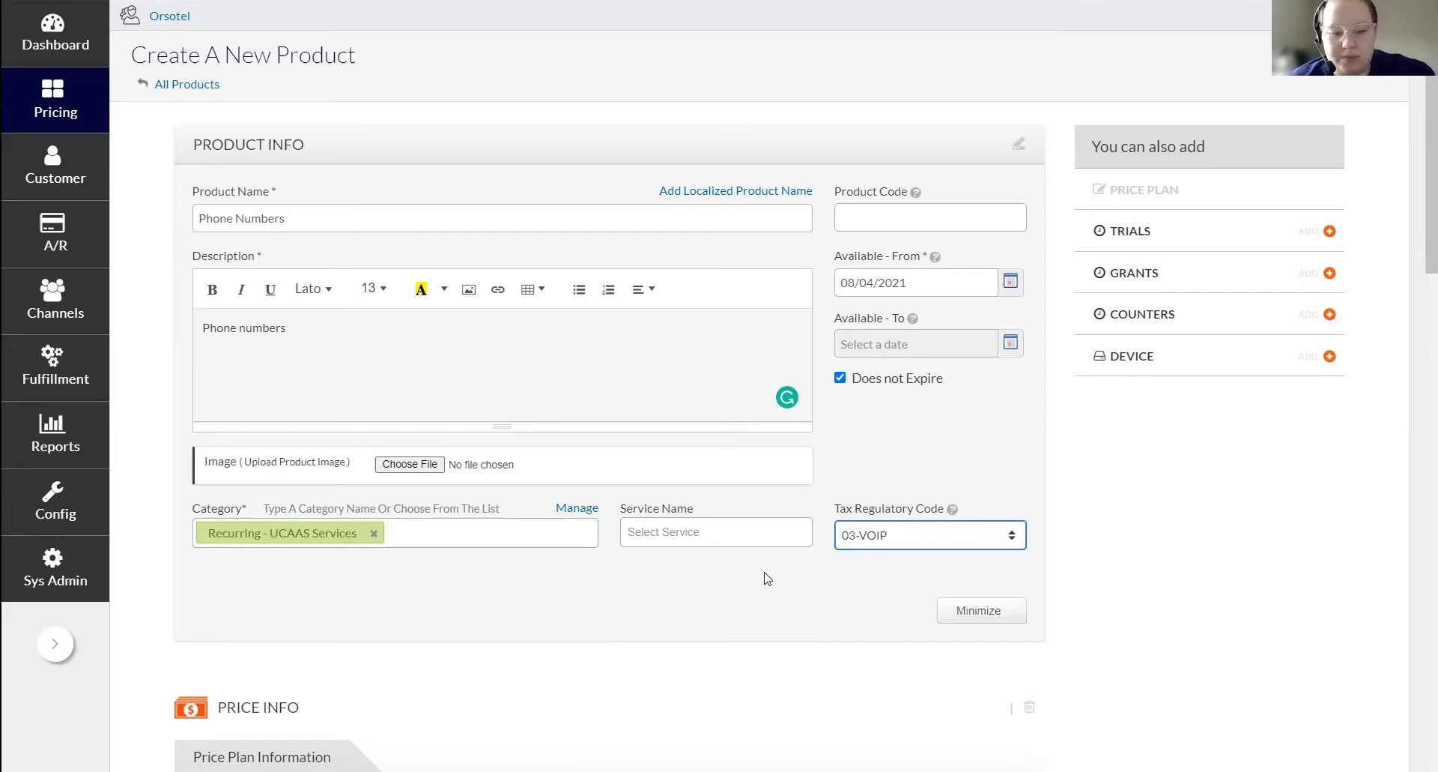
Name the price plan "SMS DID" and copy that name into the price plan's description.
scroll(782, 468, "down", 2)
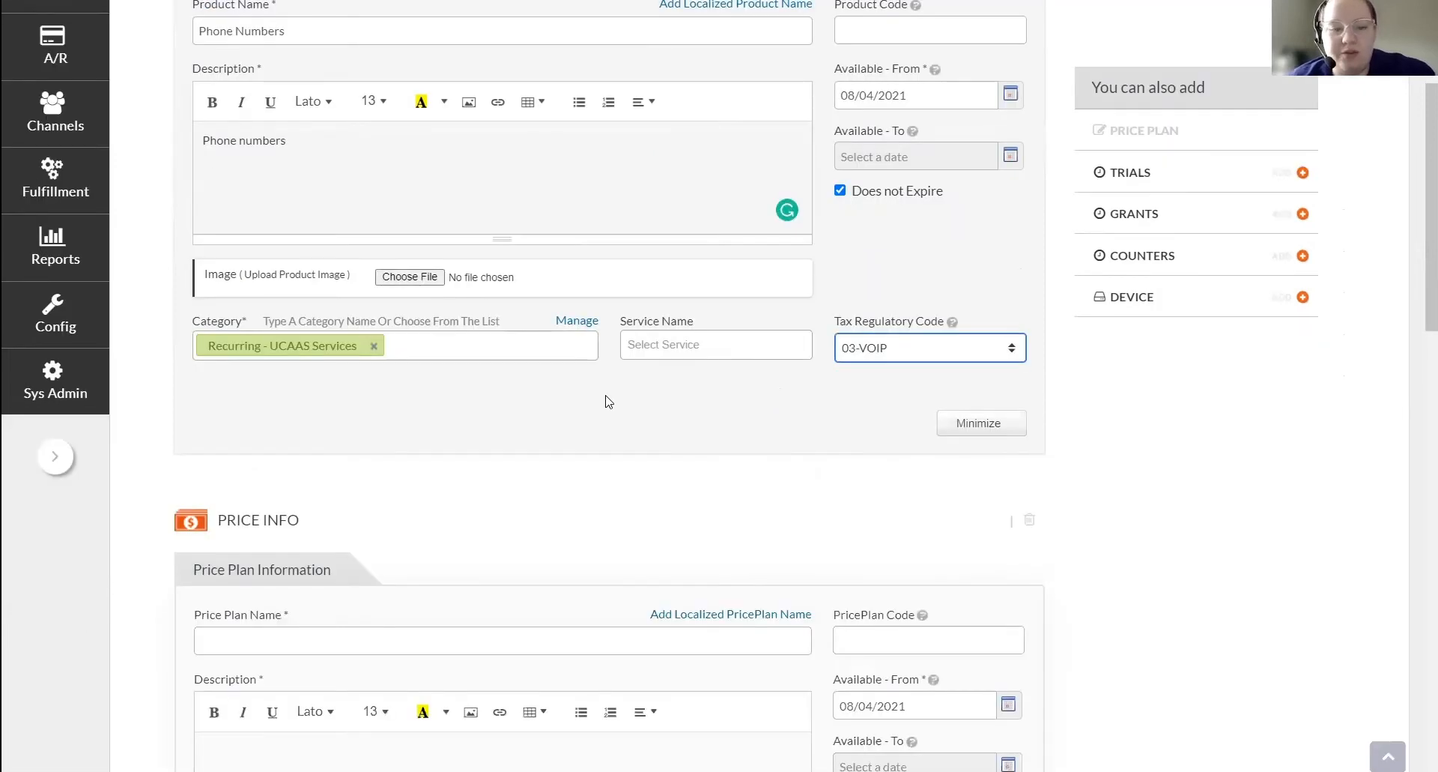
scroll(592, 405, "down", 3)
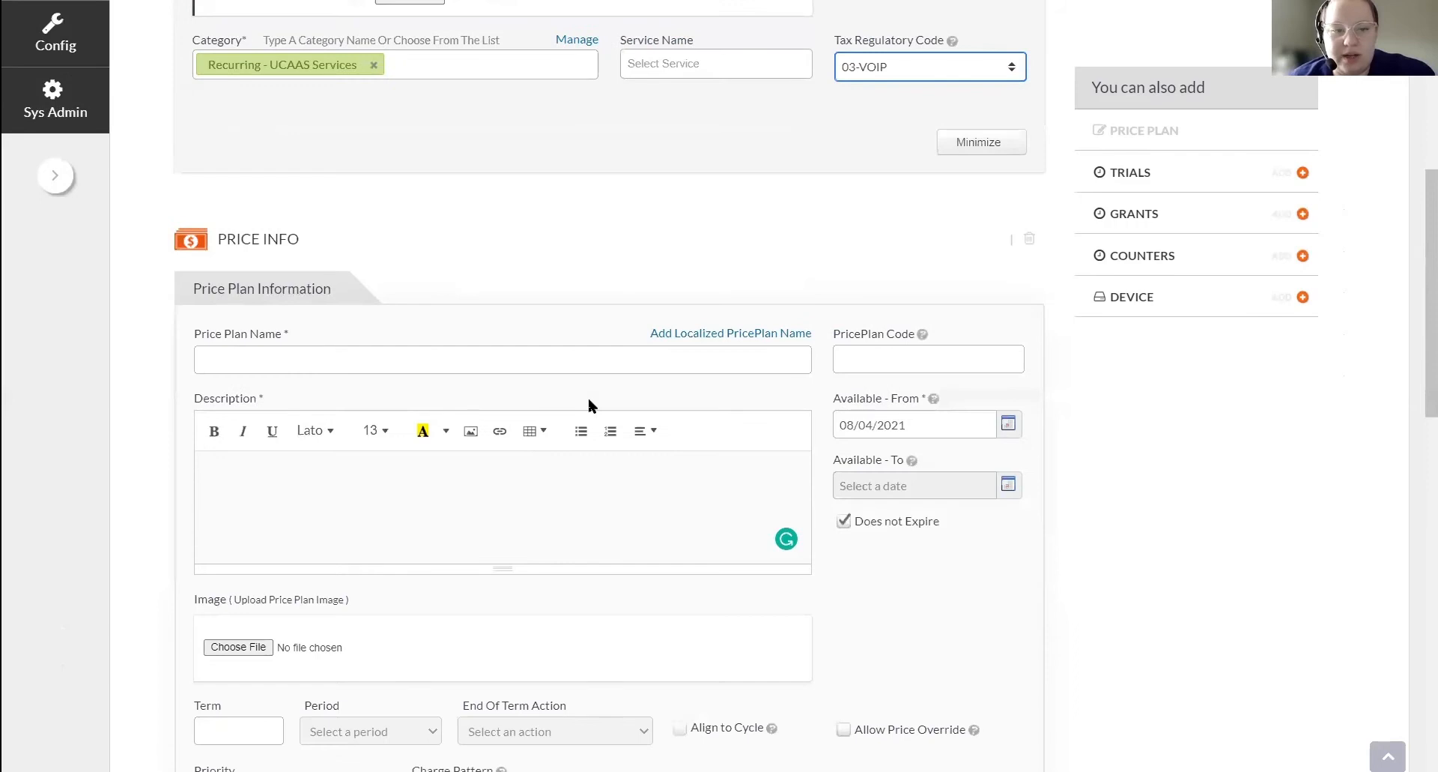
scroll(589, 405, "down", 1)
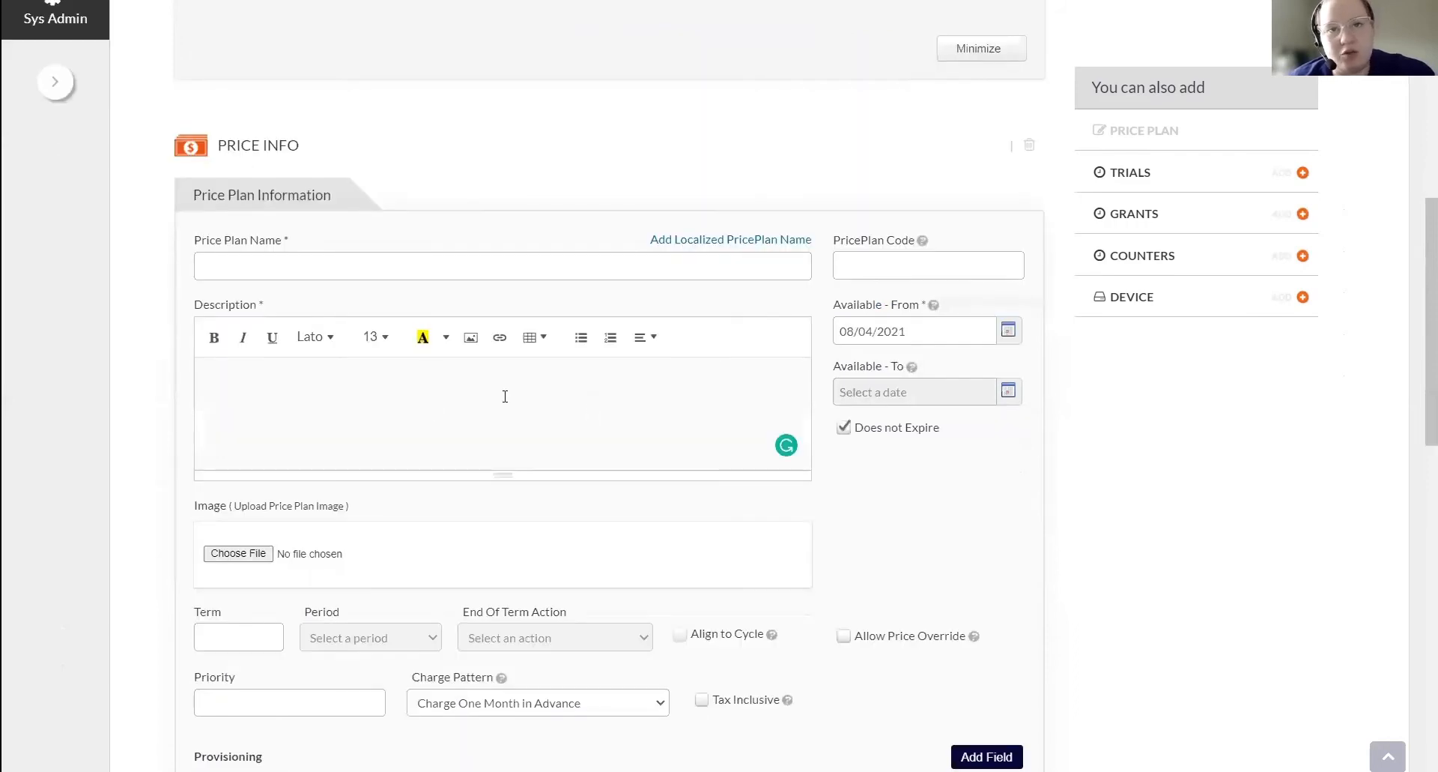
left_click(353, 271)
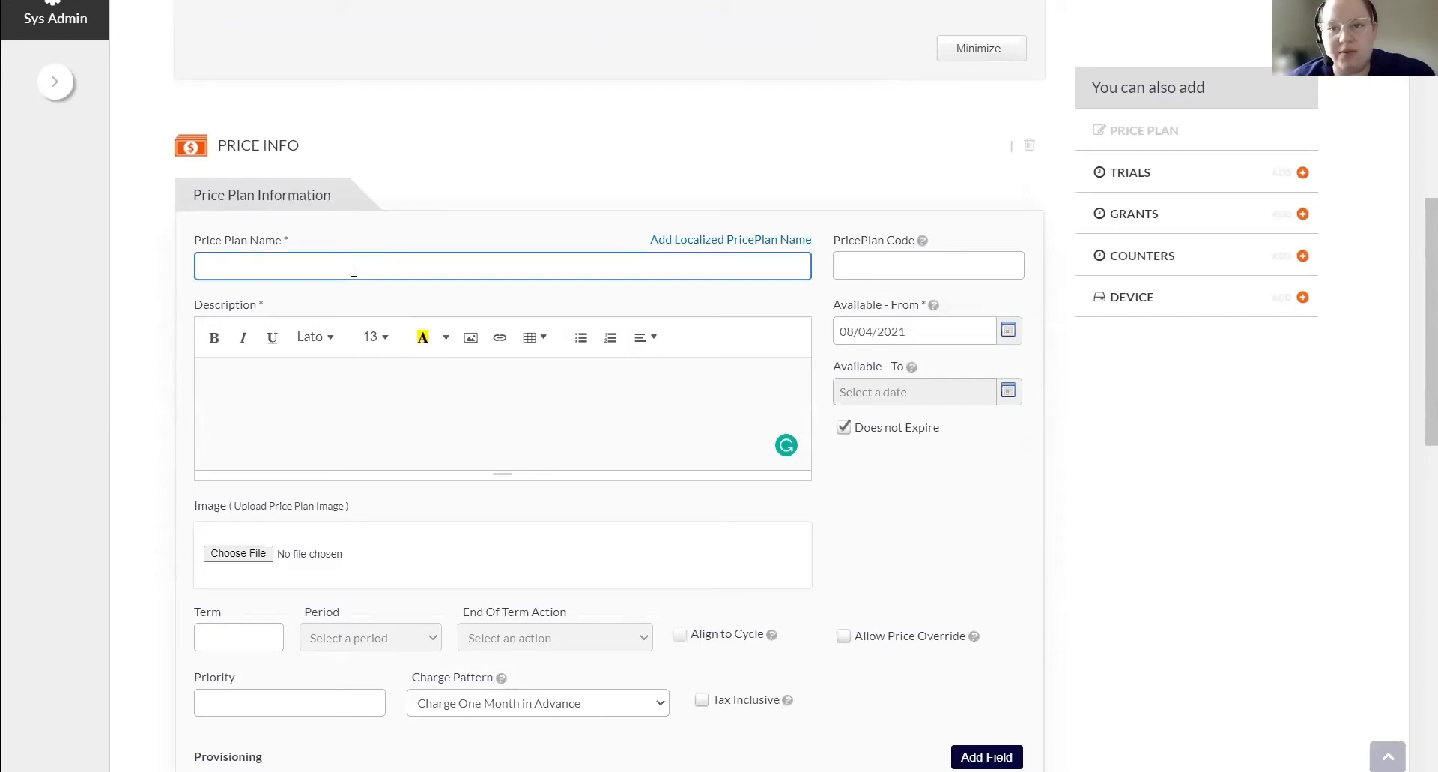
type("SMS DID")
left_click_drag(289, 261, 197, 263)
key("ctrl+c")
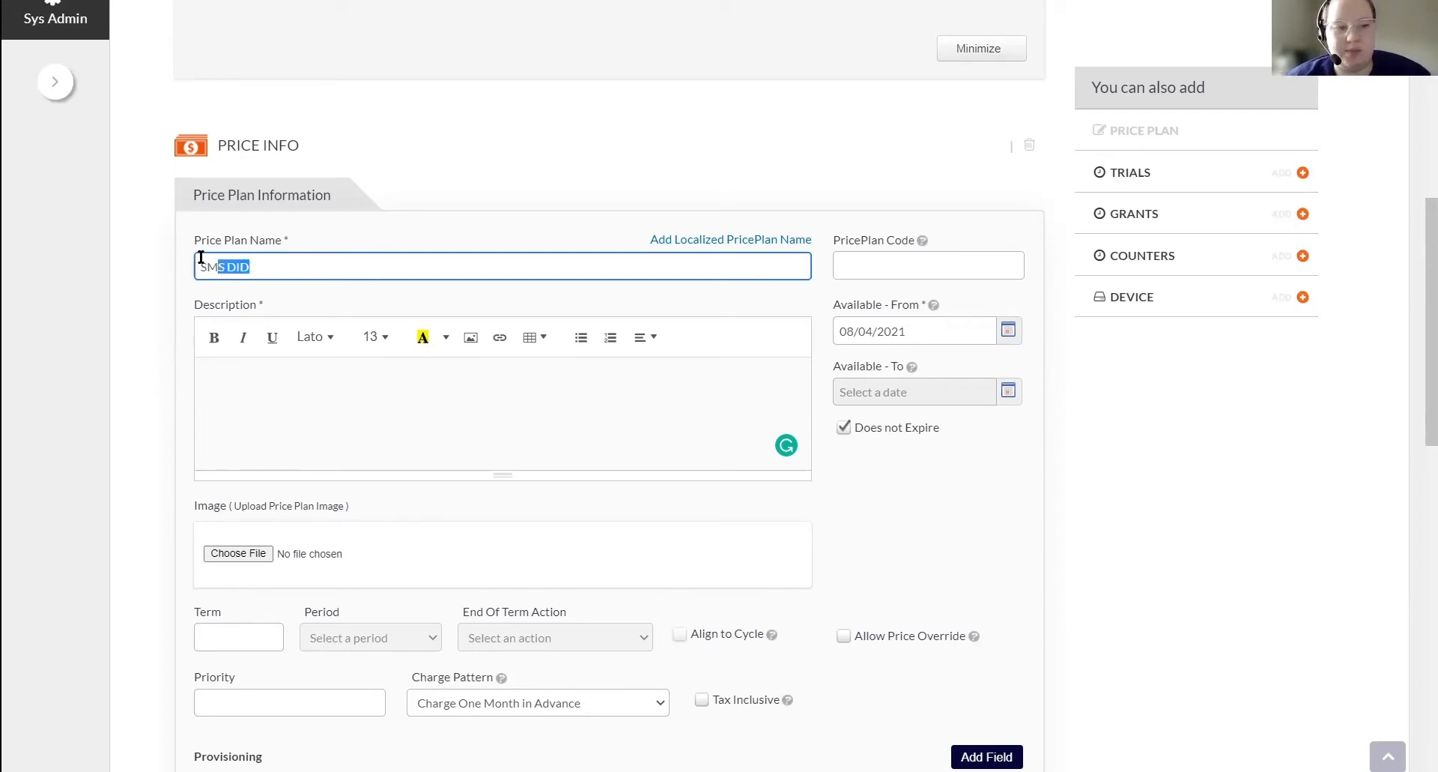
left_click(303, 392)
key("ctrl+v")
Enter SMSPN as the price plan code.
left_click(865, 263)
type("SMS")
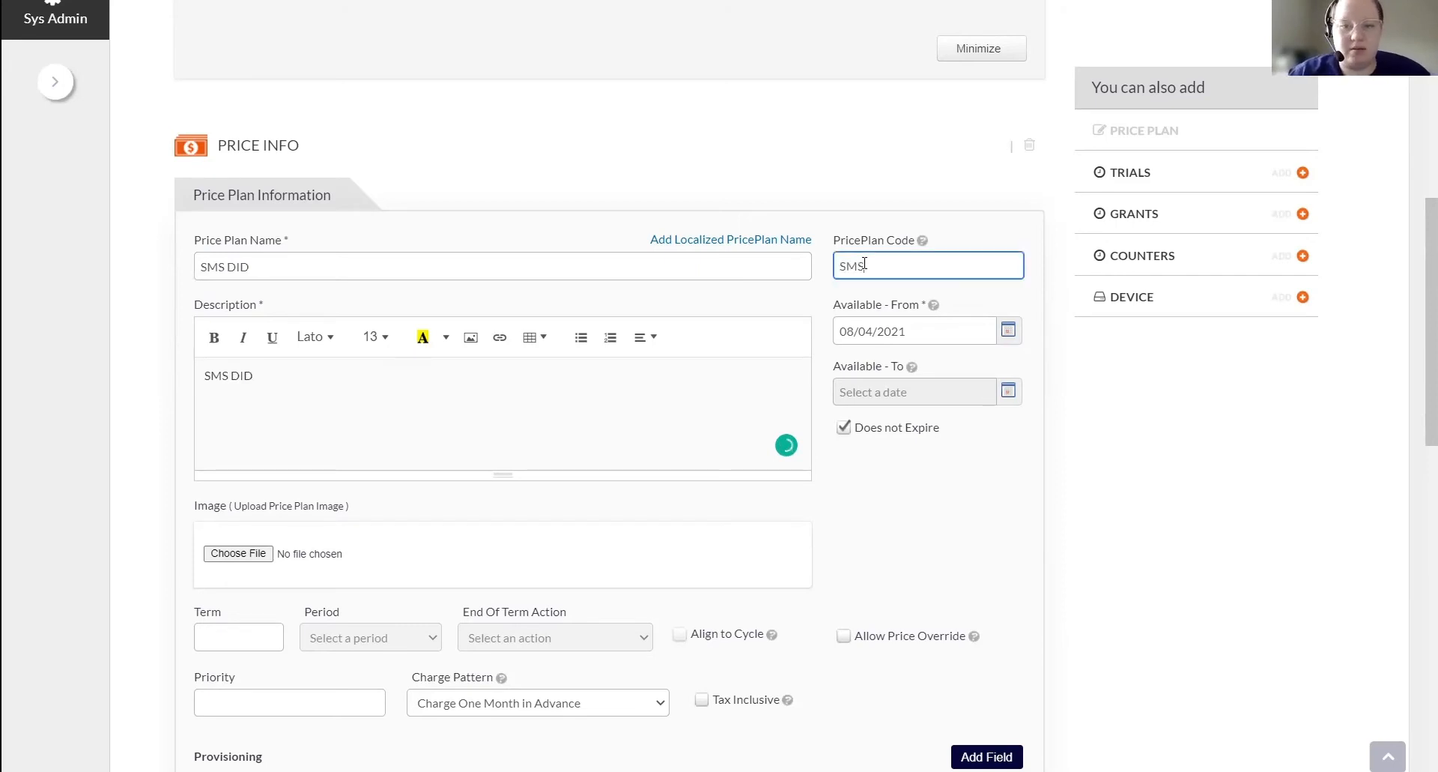
type("PH")
key("BackSpace")
type("N")
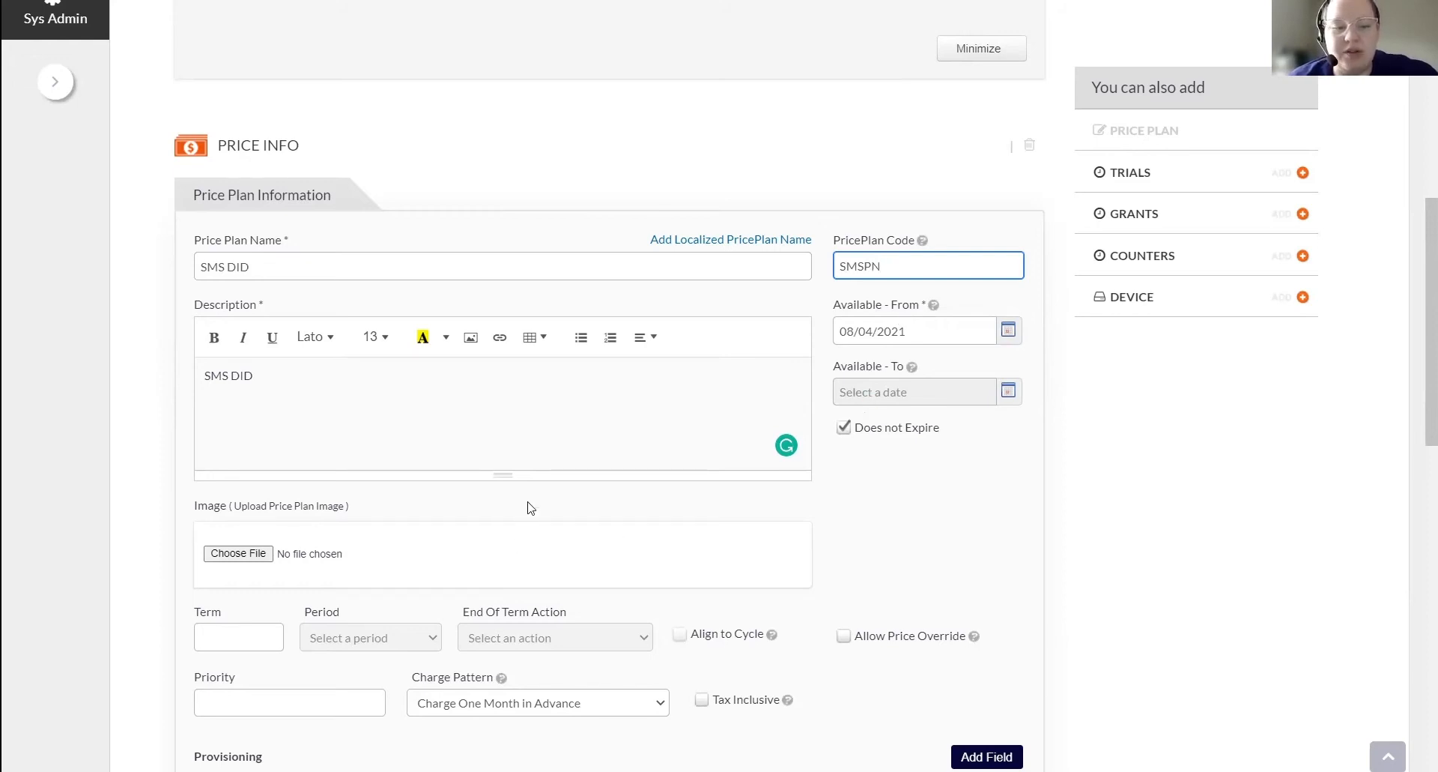
Set the price plan's term to 24 months with Cancel as the end of term action.
scroll(527, 491, "down", 1)
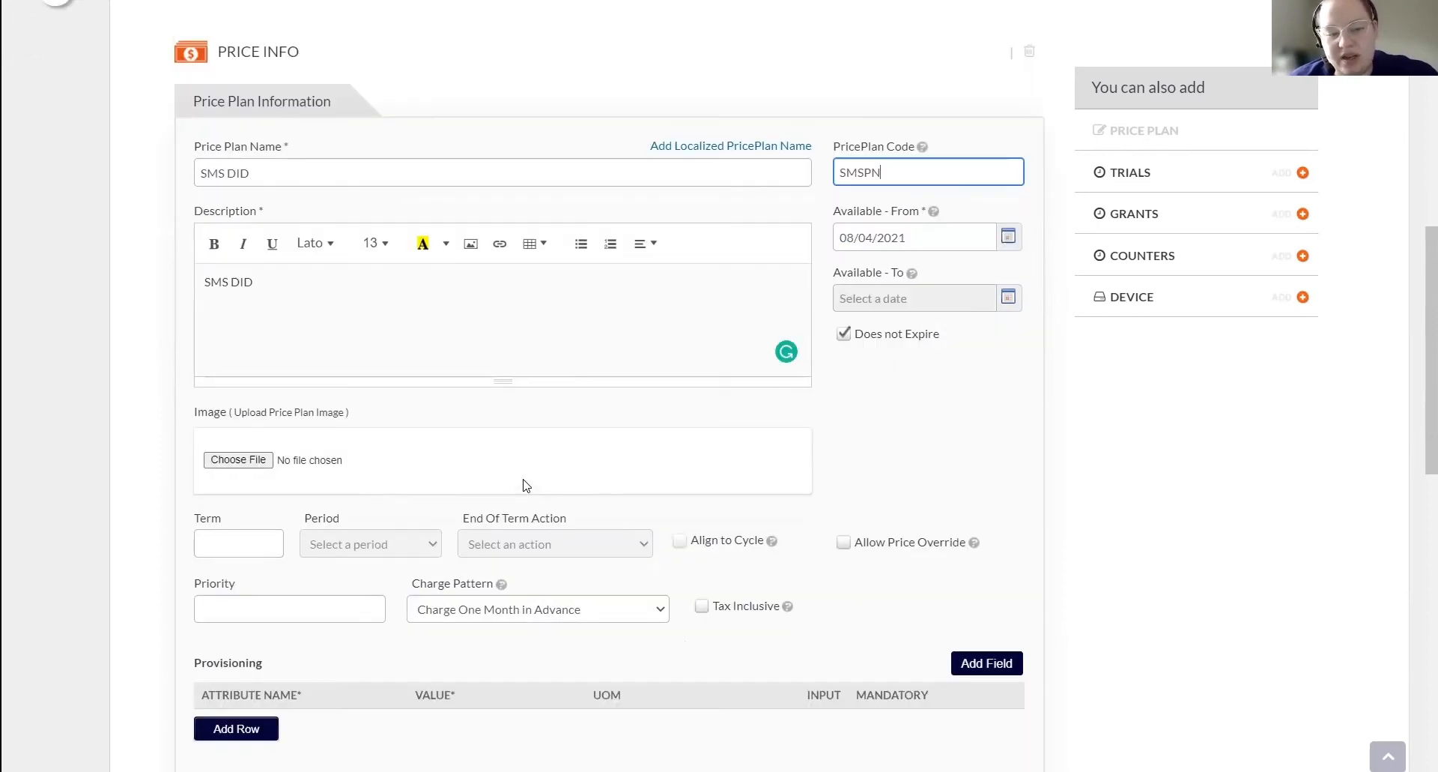
scroll(527, 486, "down", 1)
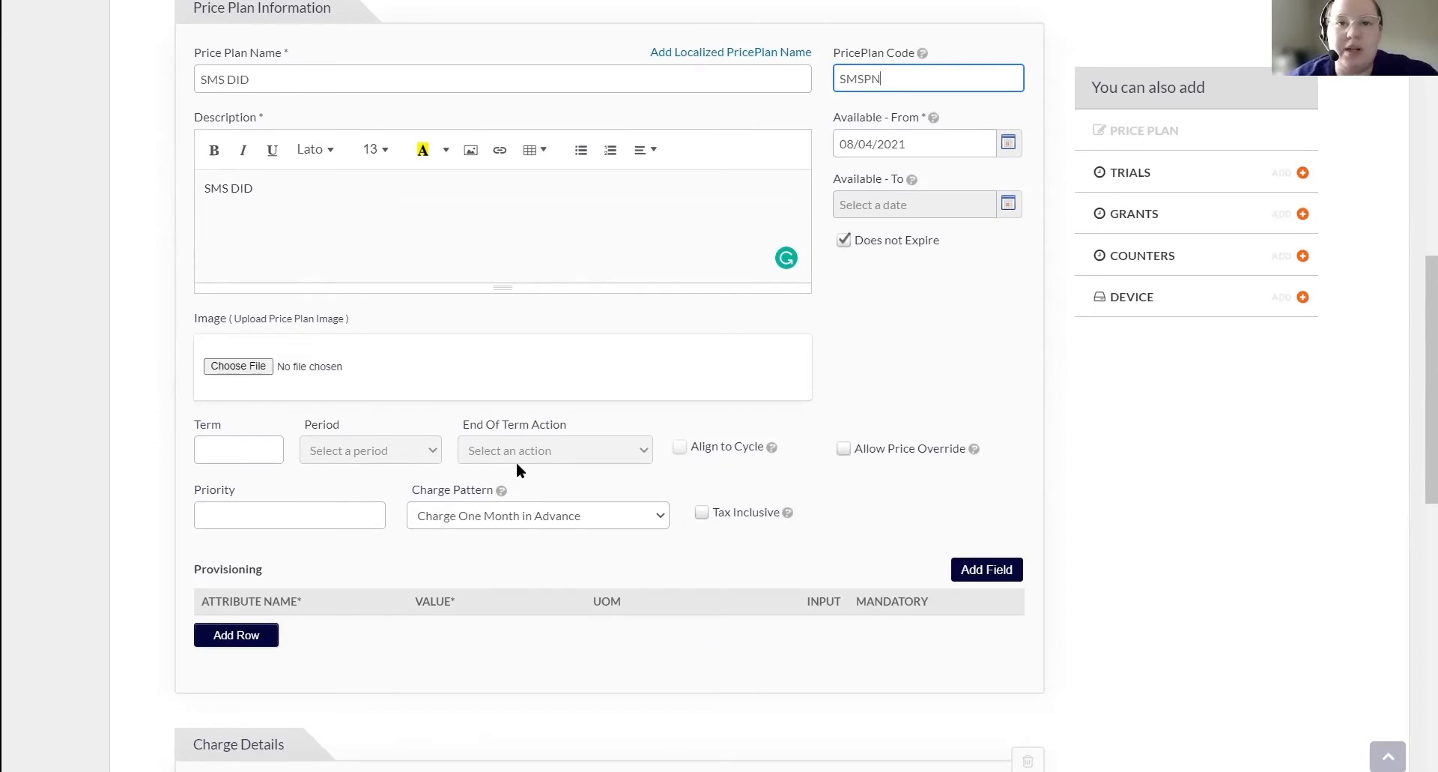
left_click(265, 444)
type("24")
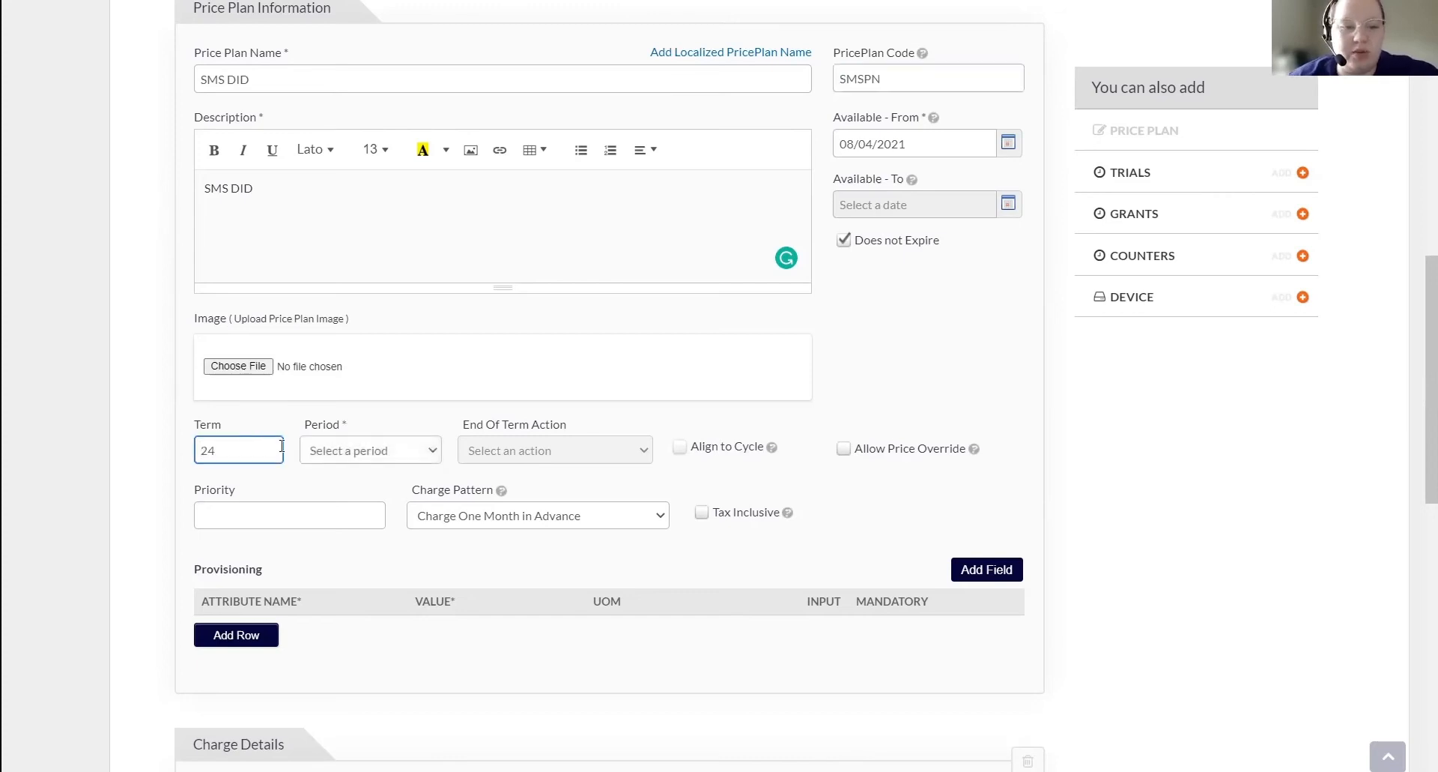
left_click(334, 452)
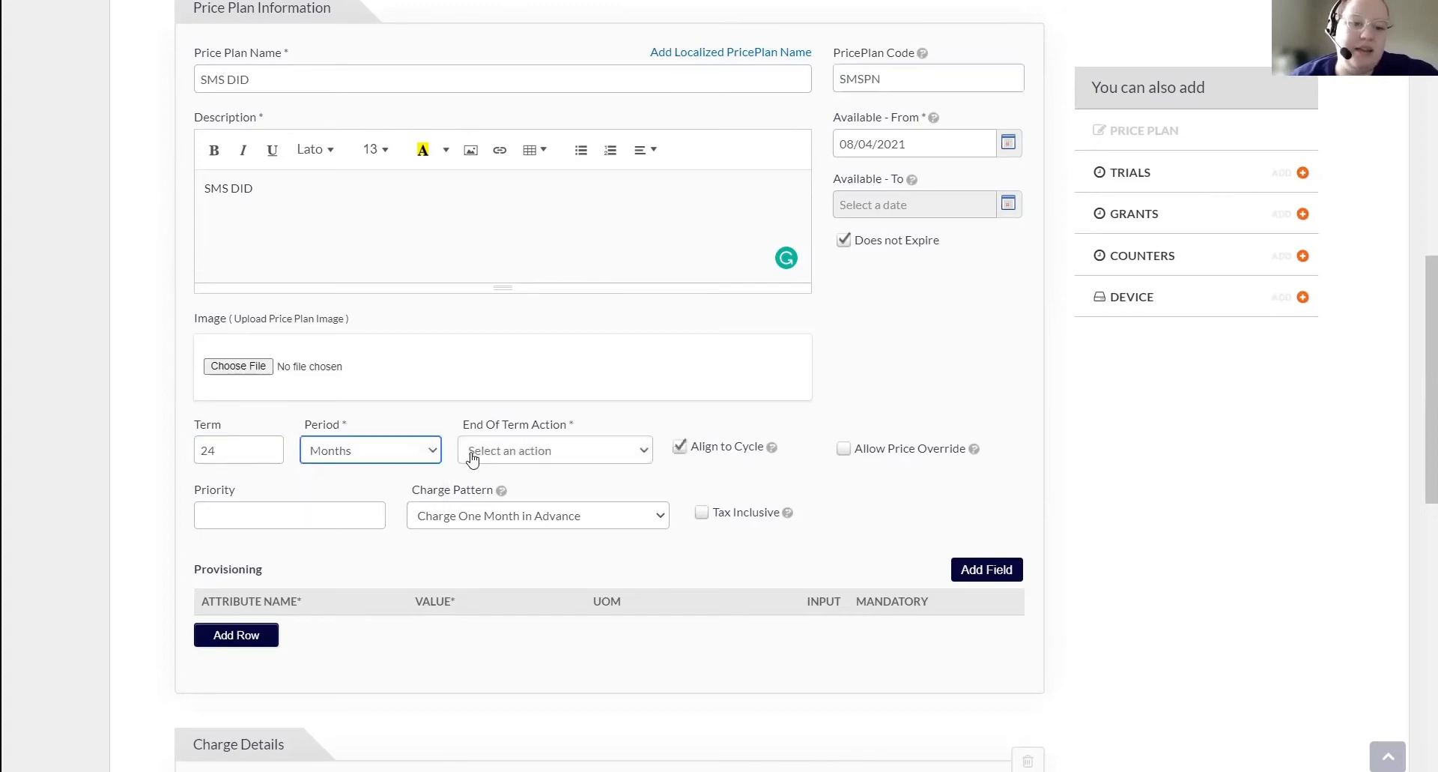
left_click(472, 459)
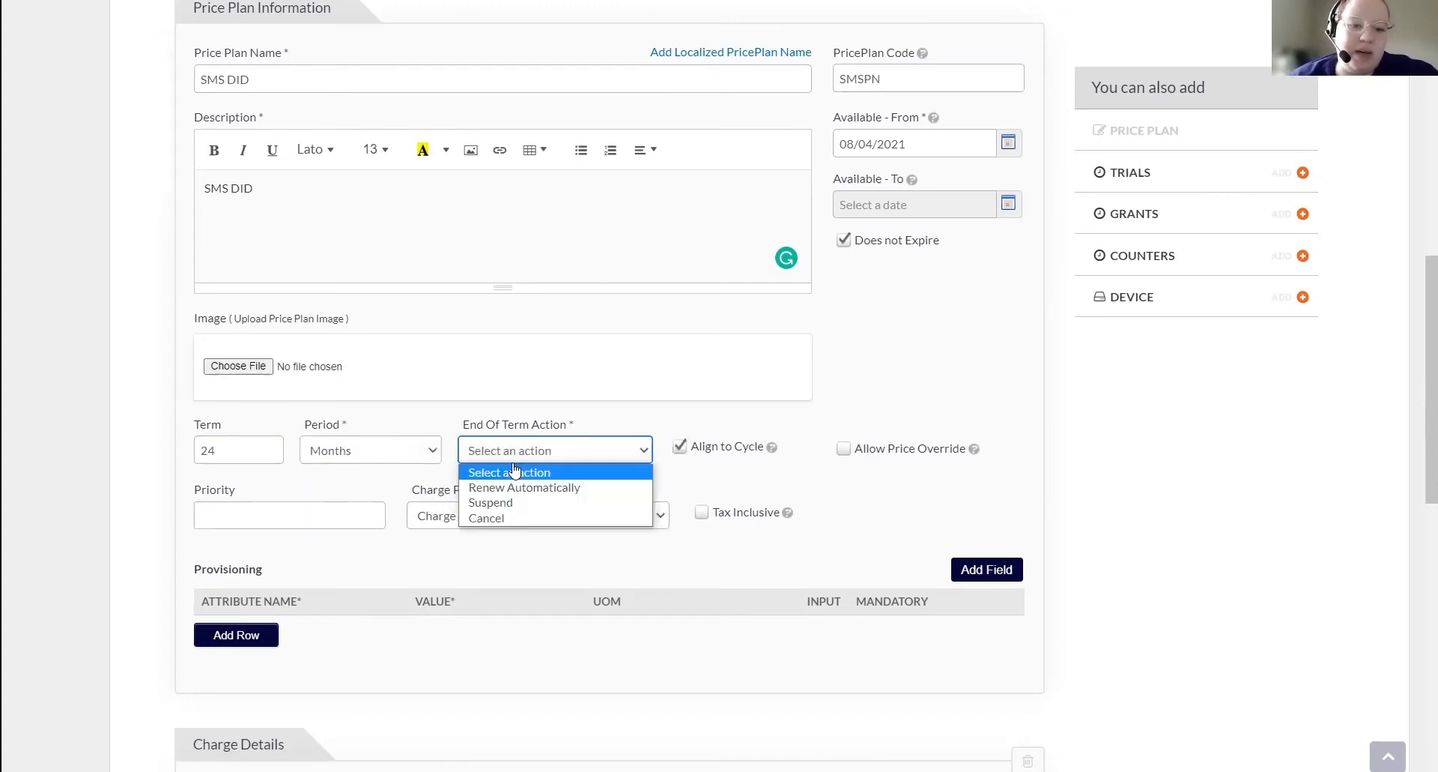
left_click(520, 519)
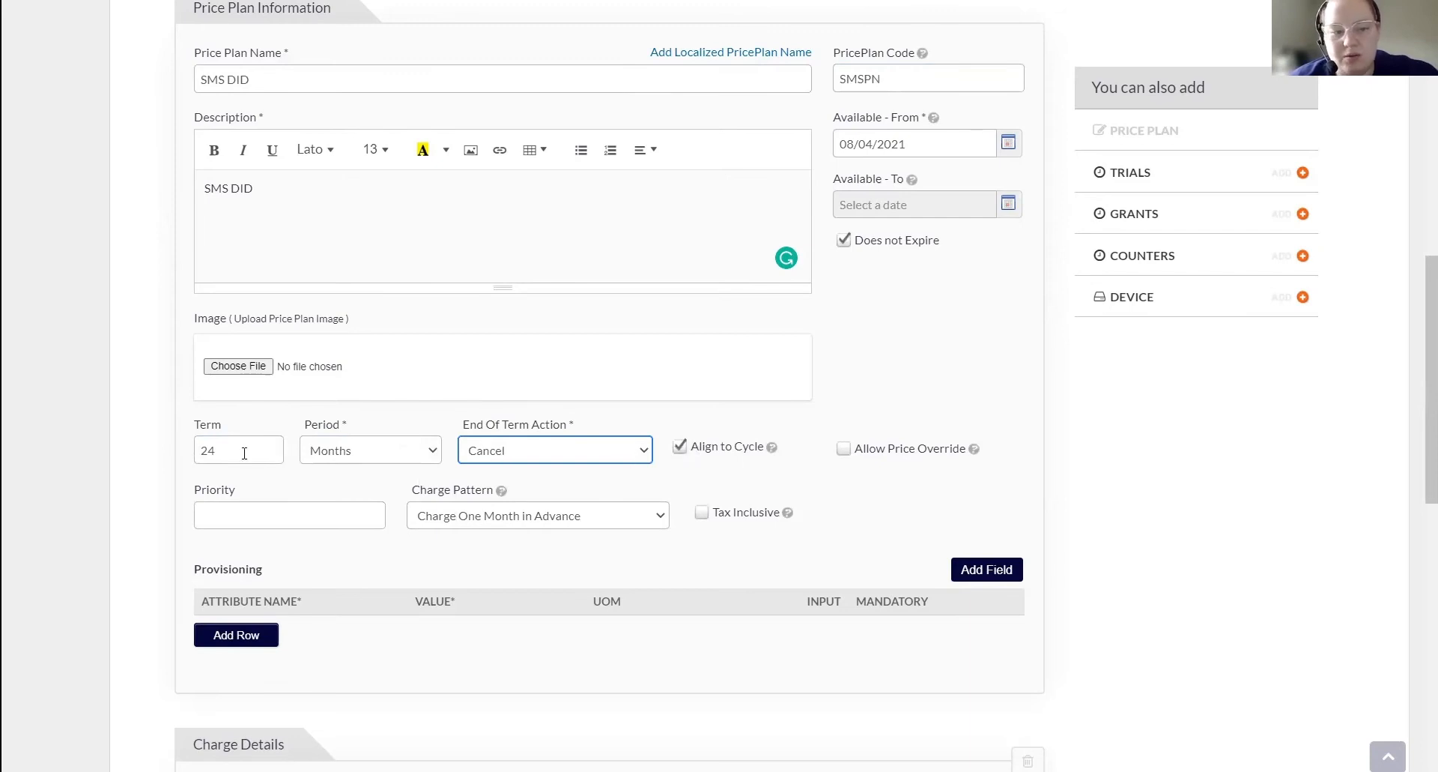
Clear the price plan's term so that no period or end of term action applies.
left_click(384, 448)
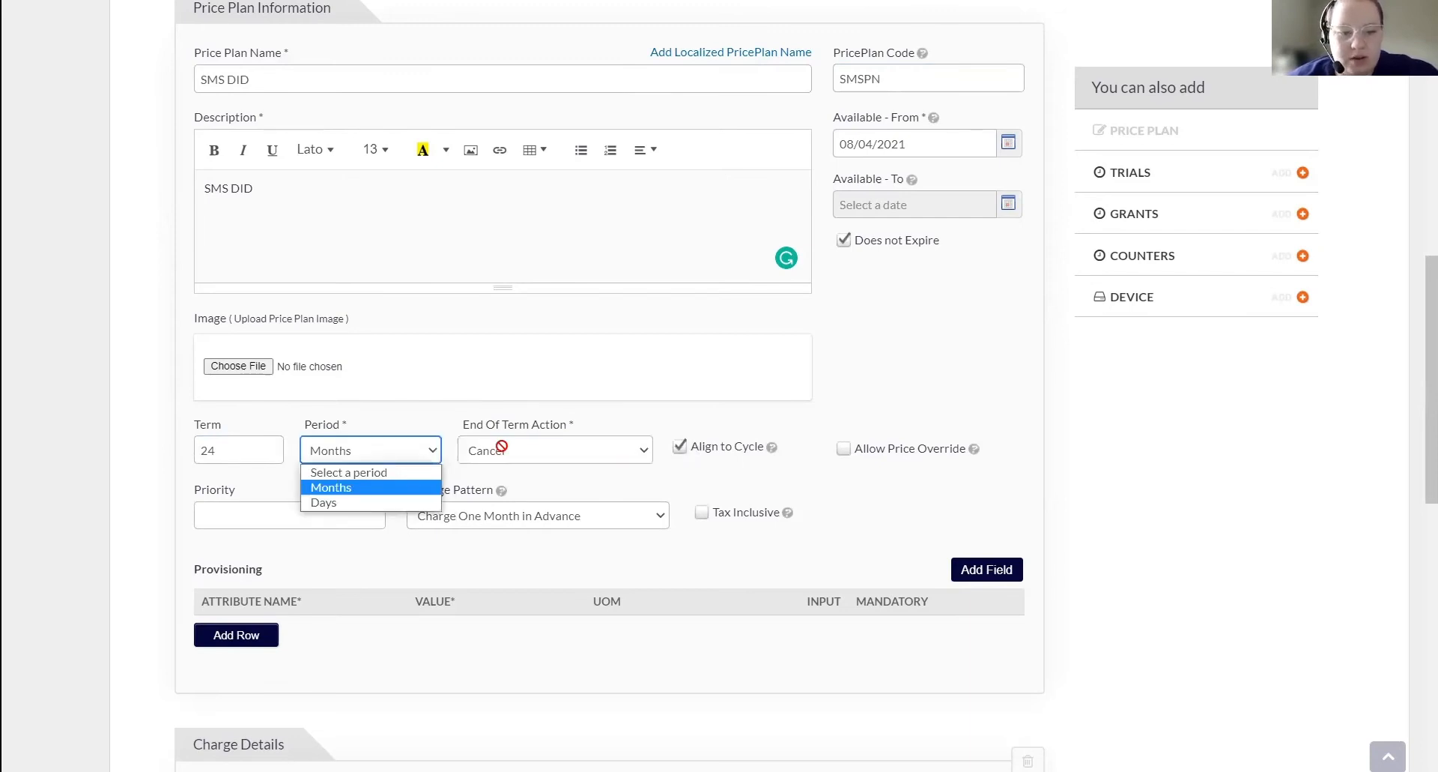
left_click(384, 469)
double_click(198, 456)
key("BackSpace")
left_click(782, 496)
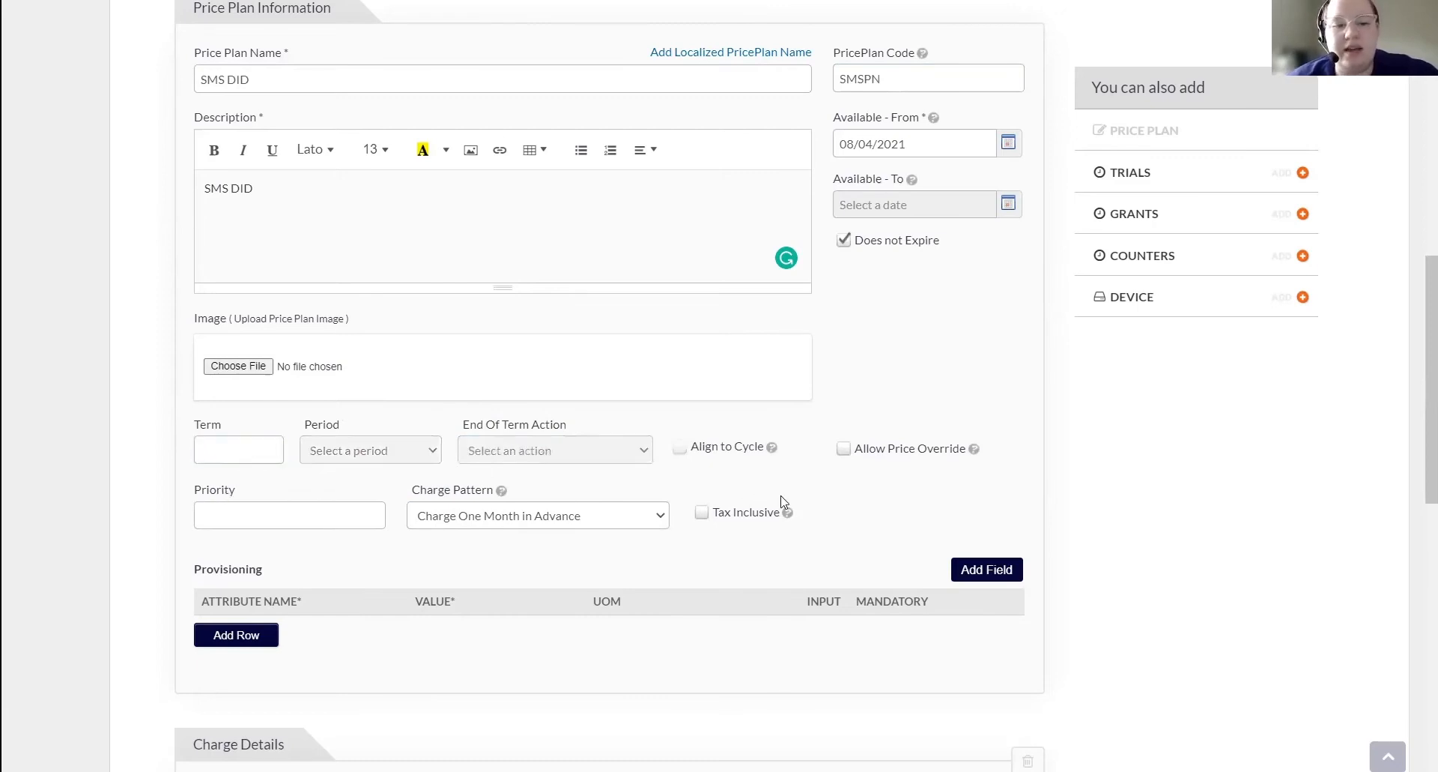
Allow price override on the price plan and set its recurring charge frequency to MONTHLY.
left_click(843, 448)
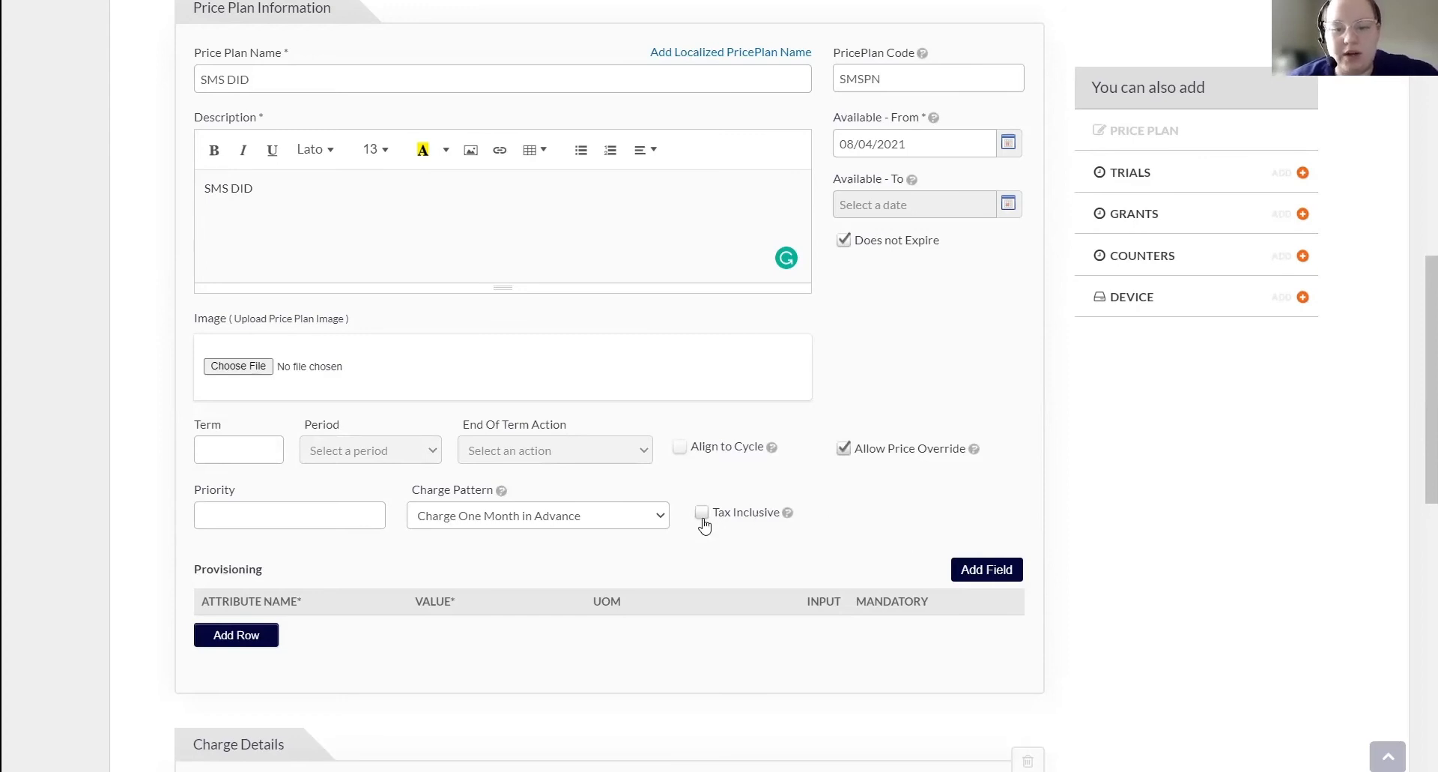
scroll(911, 536, "down", 2)
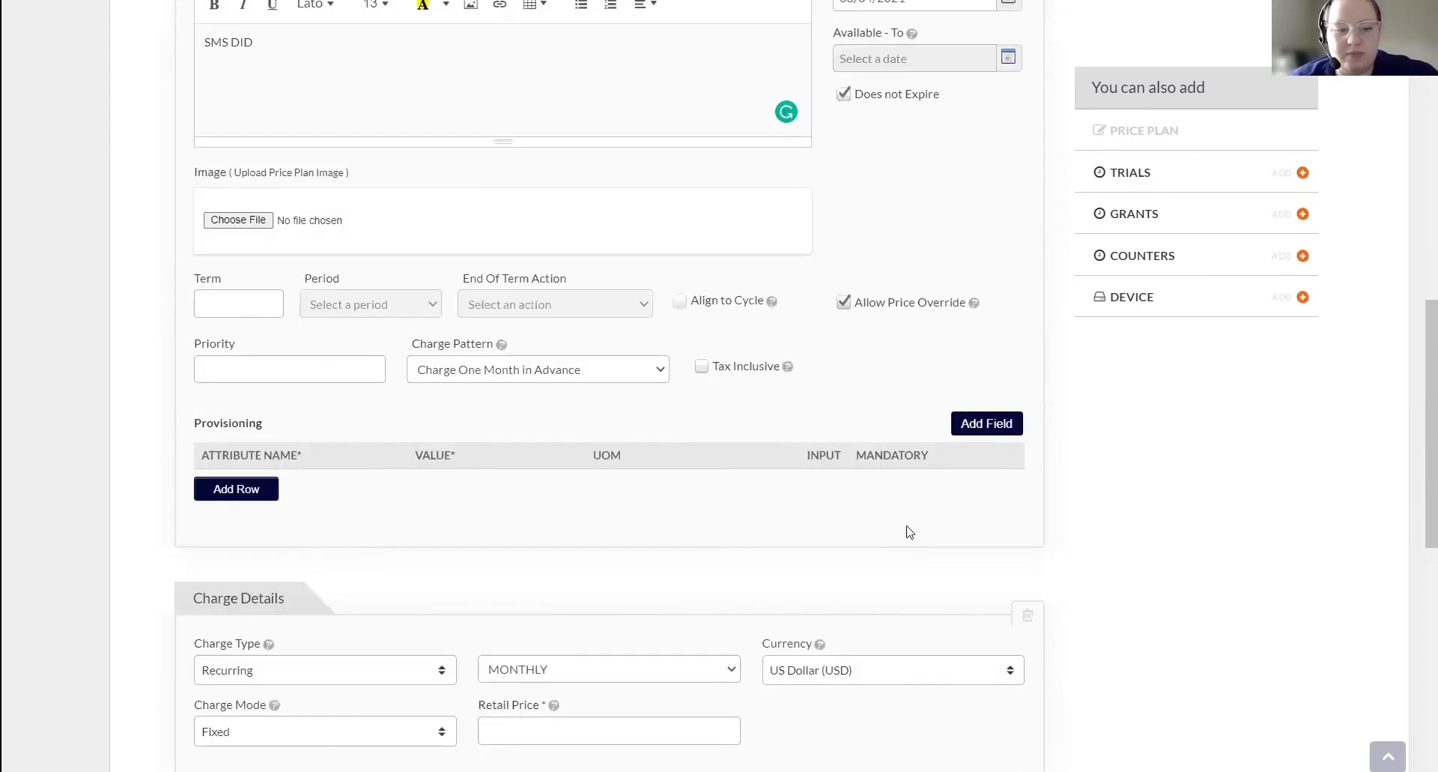
scroll(899, 487, "down", 2)
scroll(824, 401, "down", 3)
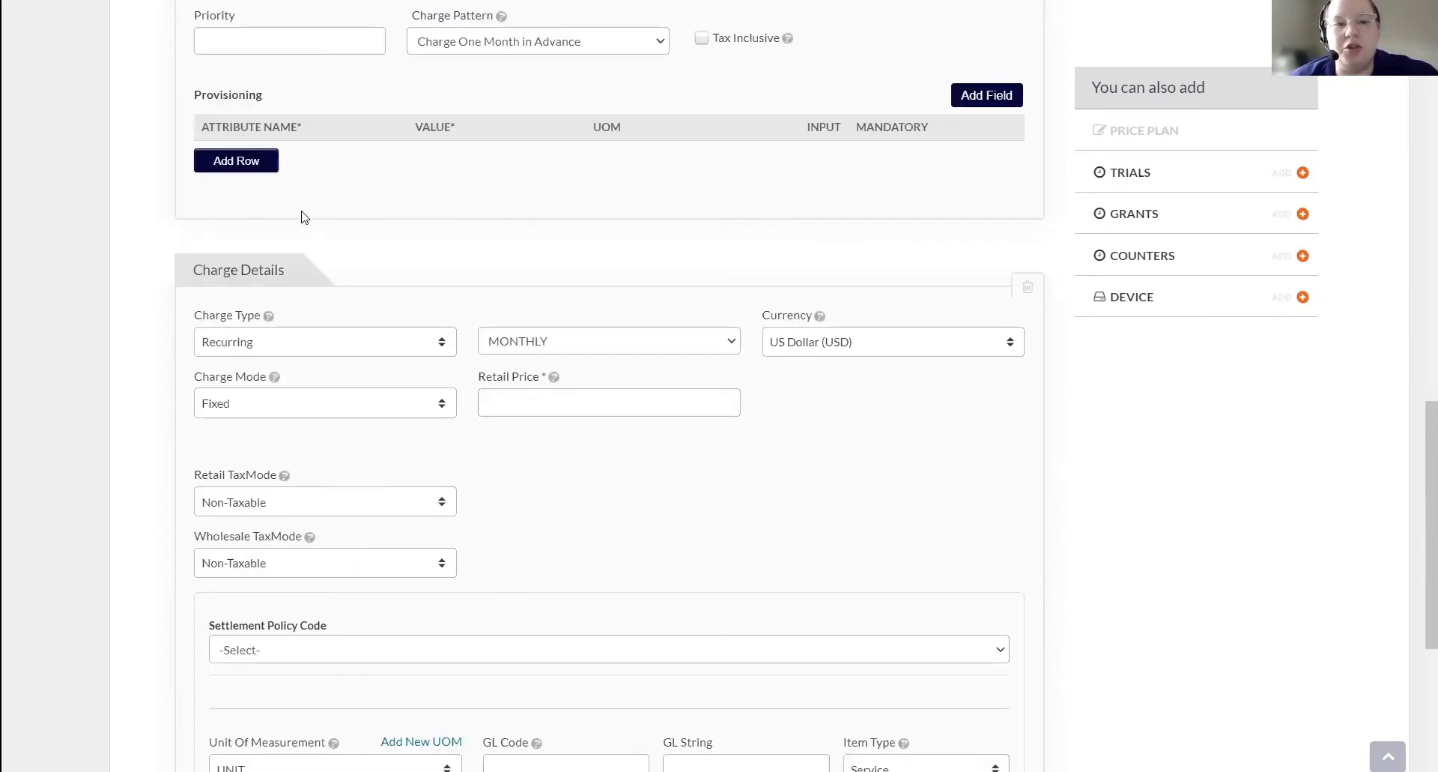
scroll(296, 225, "down", 1)
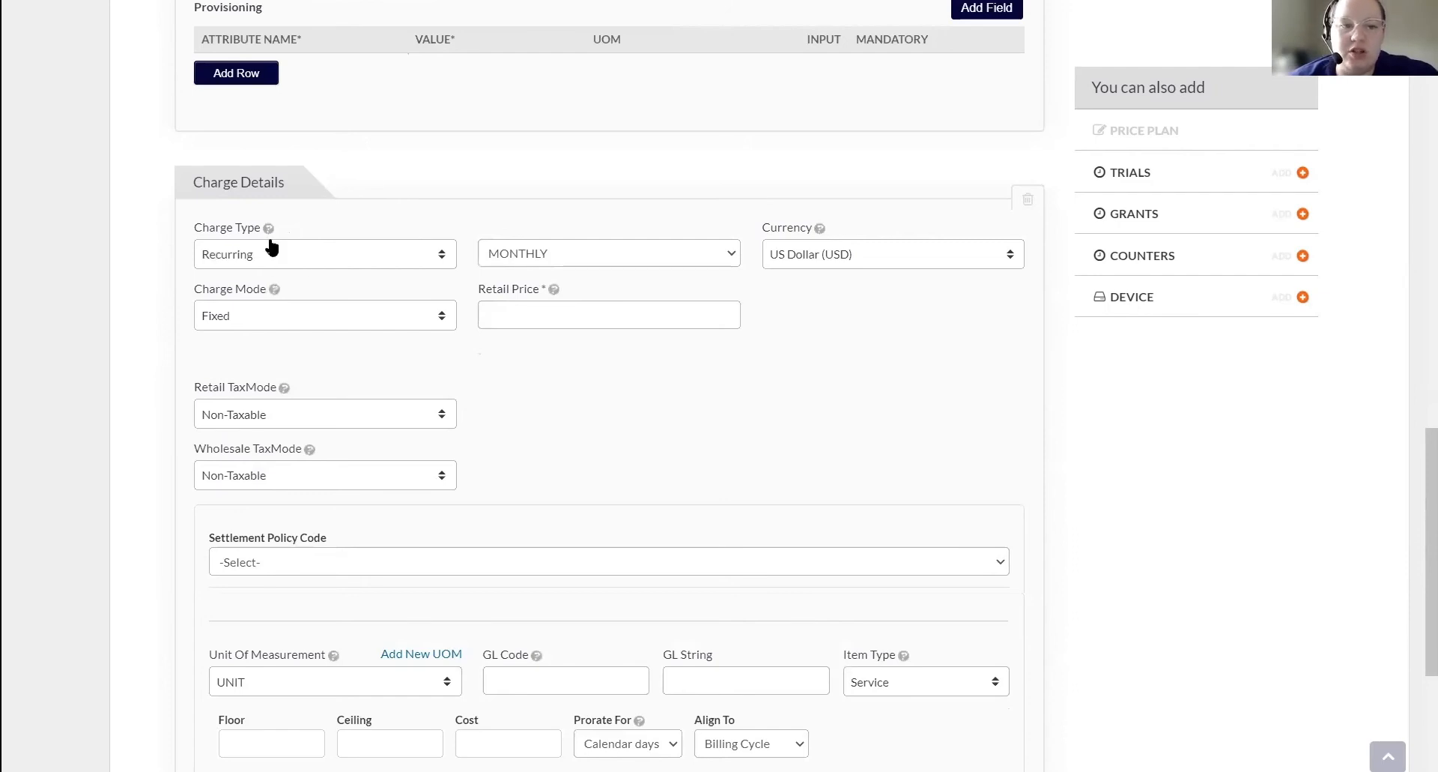
left_click(573, 255)
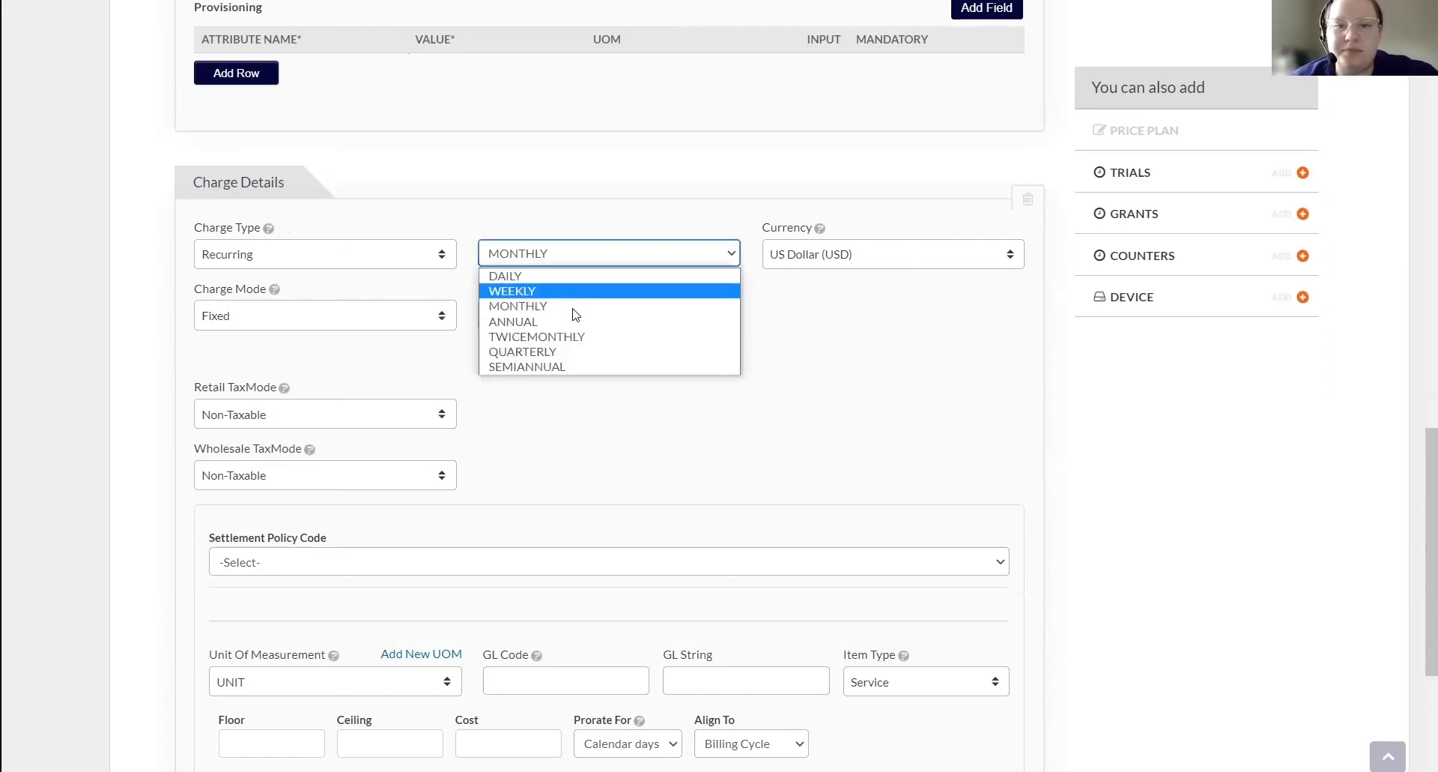
left_click(574, 307)
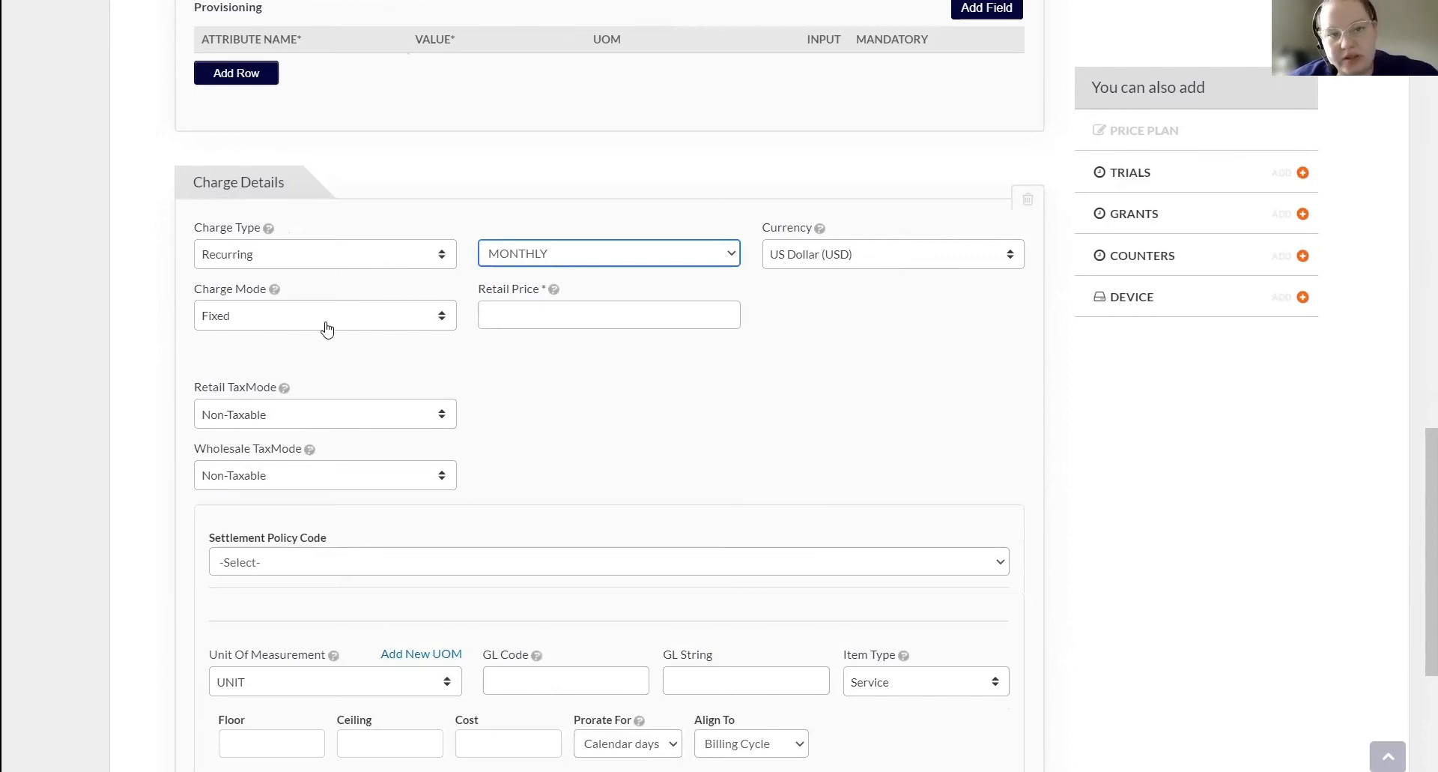
Set the charge's retail price to 5.00.
left_click(526, 316)
type("5.00")
left_click(300, 368)
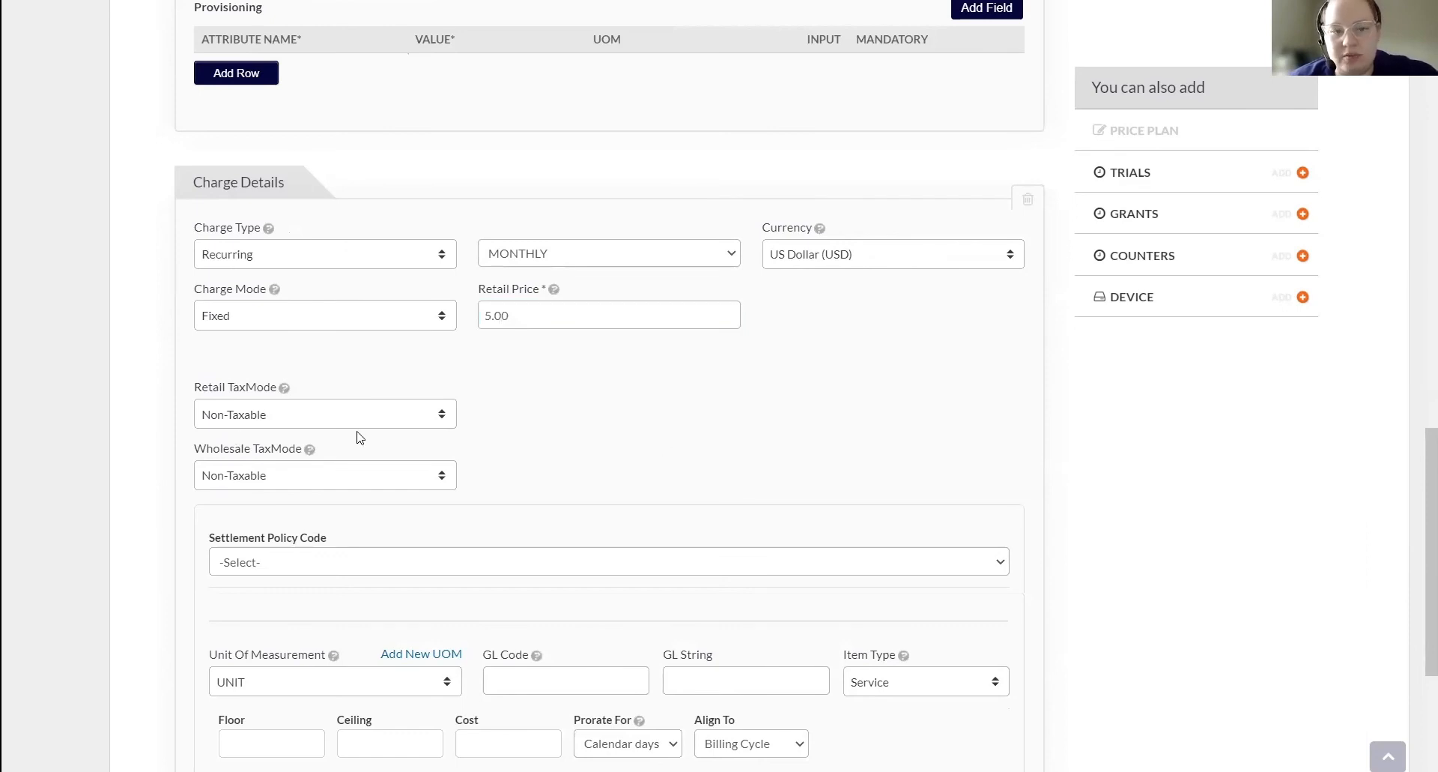
Set the charge's retail tax mode to External with transaction type code 140107-Text Messaging Charges.
left_click(229, 422)
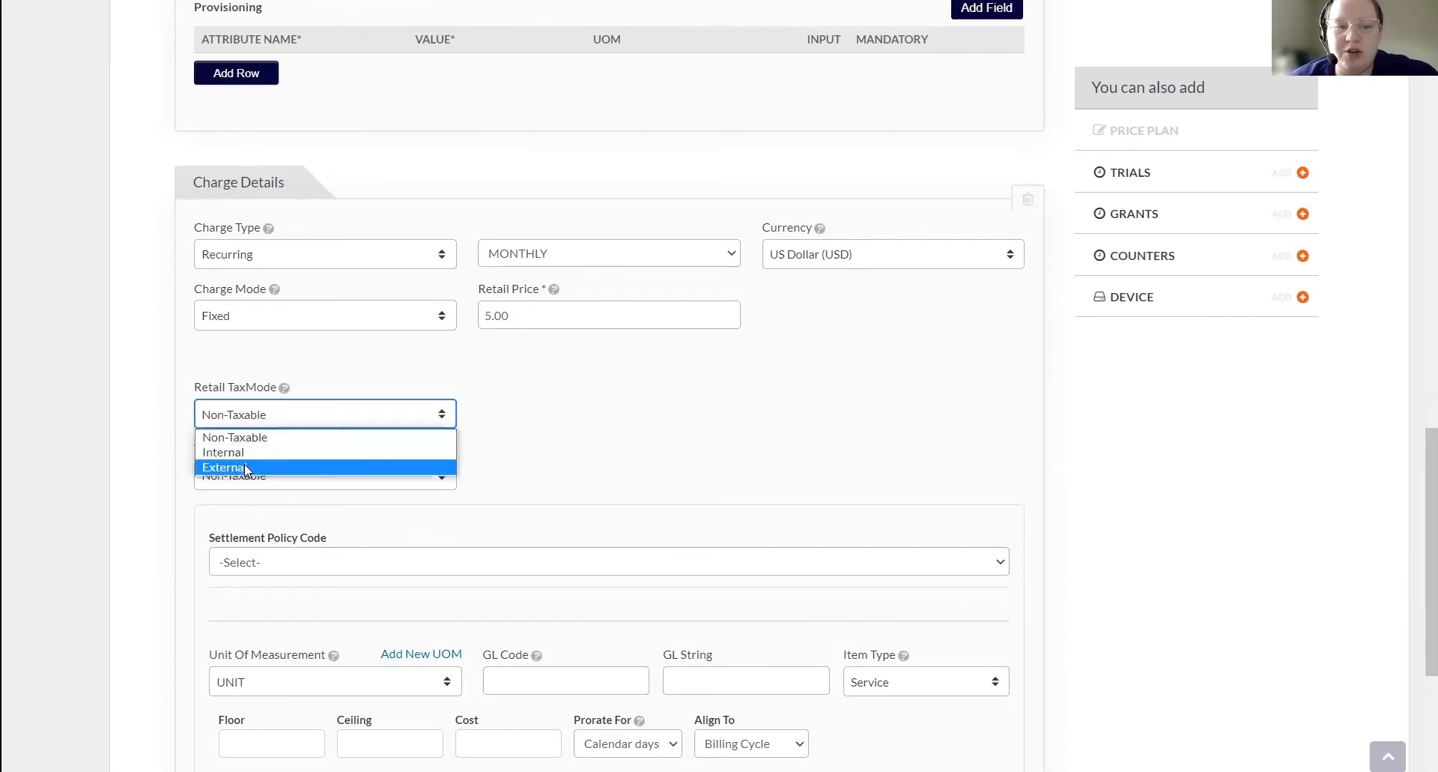
left_click(245, 465)
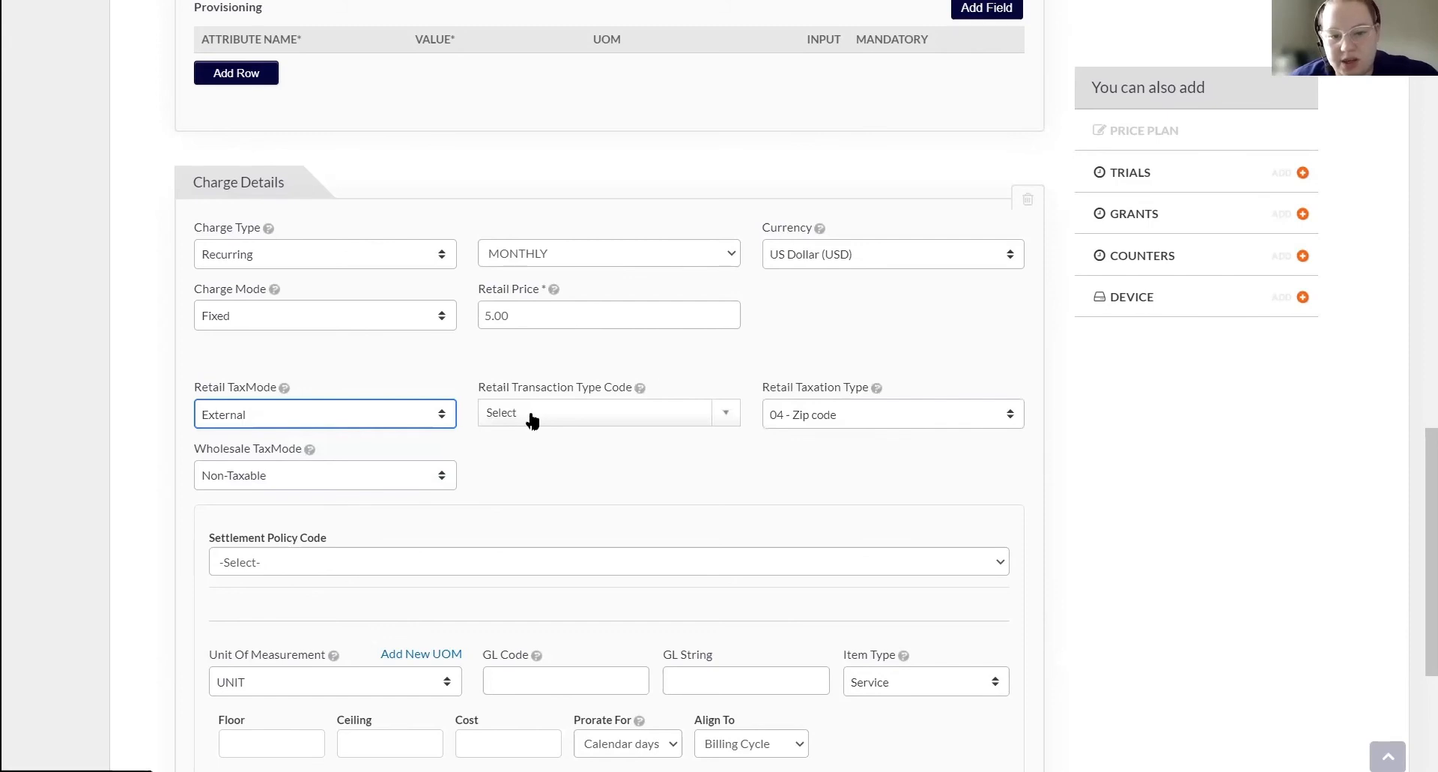
left_click(535, 414)
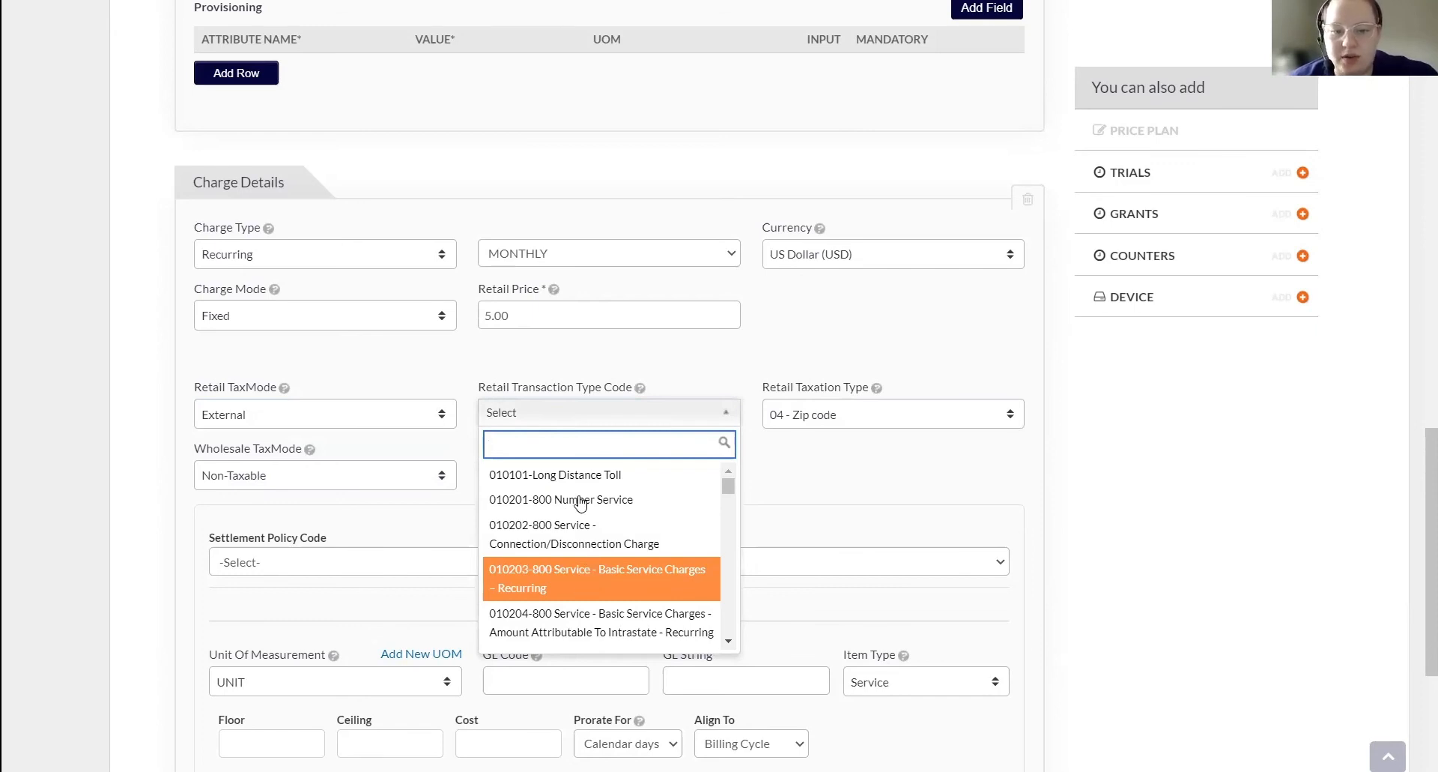
scroll(578, 503, "down", 2)
key("Up")
type("text")
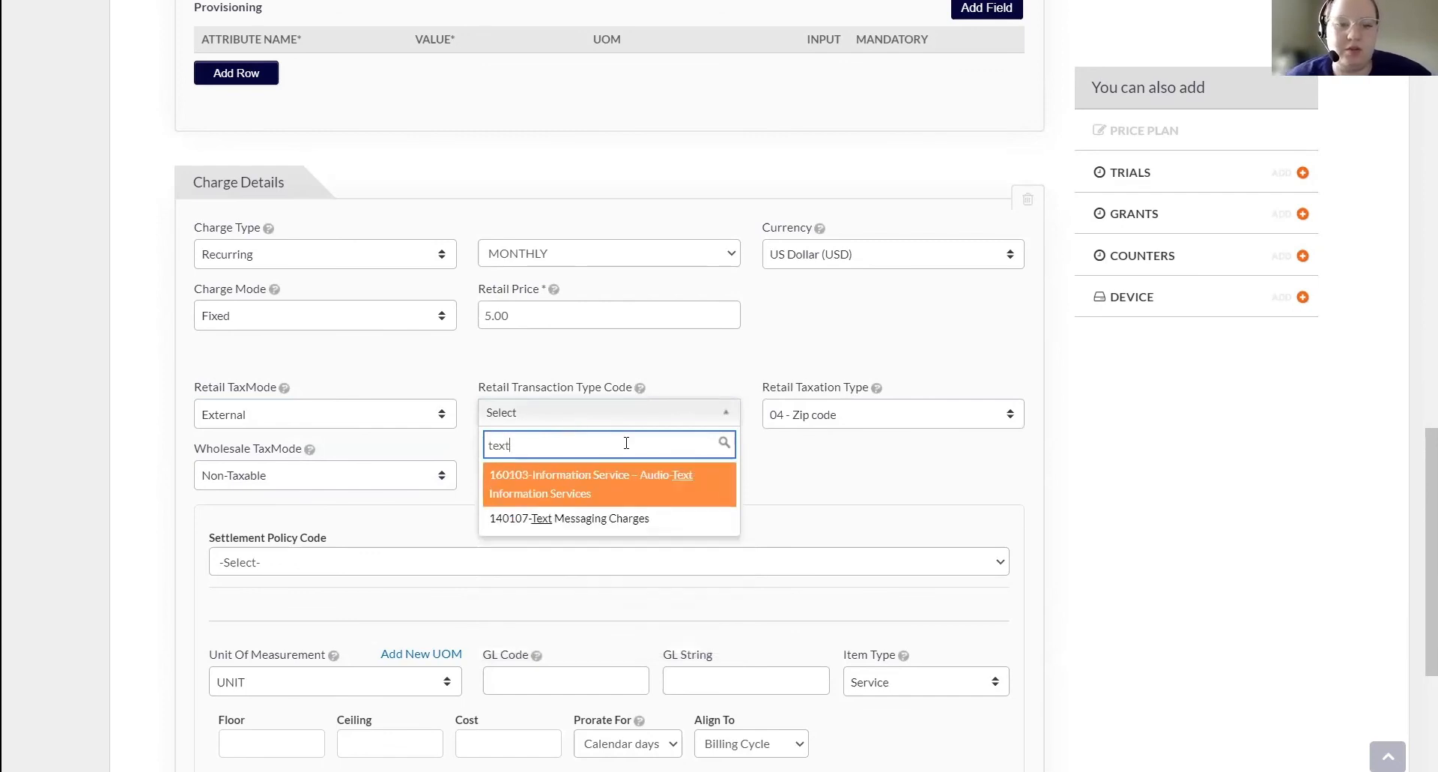
left_click(608, 517)
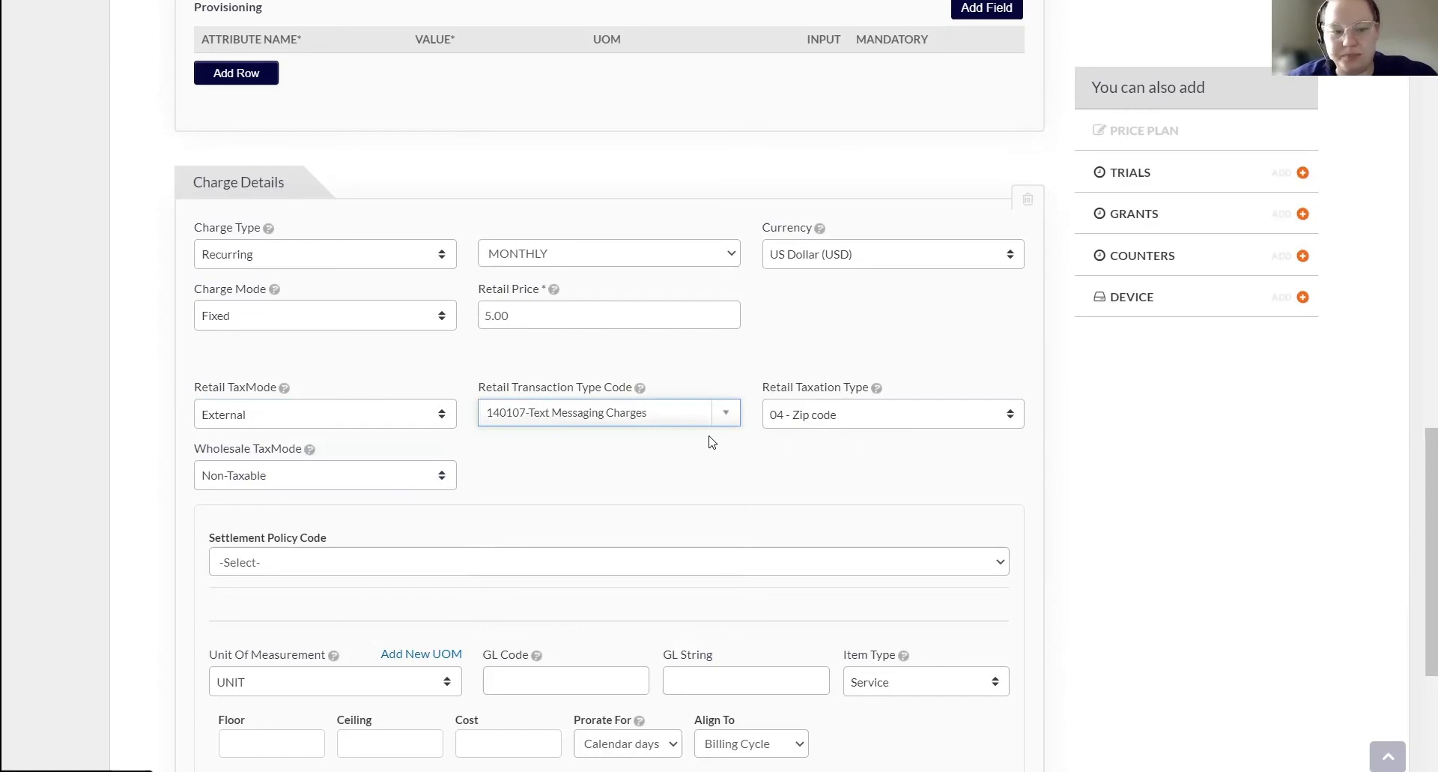
Review the charge's GL Code and GL String fields and its invoice description without entering anything.
scroll(524, 424, "down", 2)
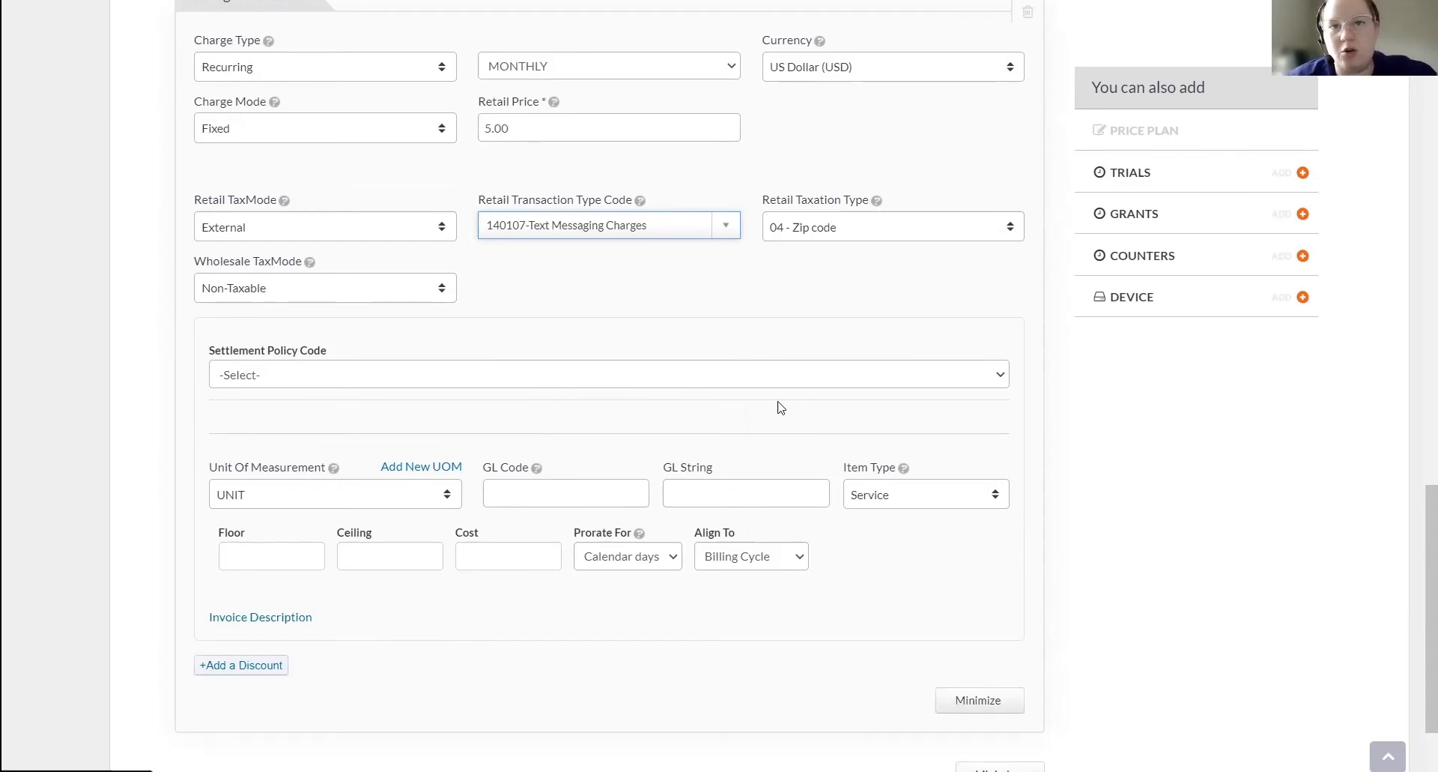
left_click(571, 497)
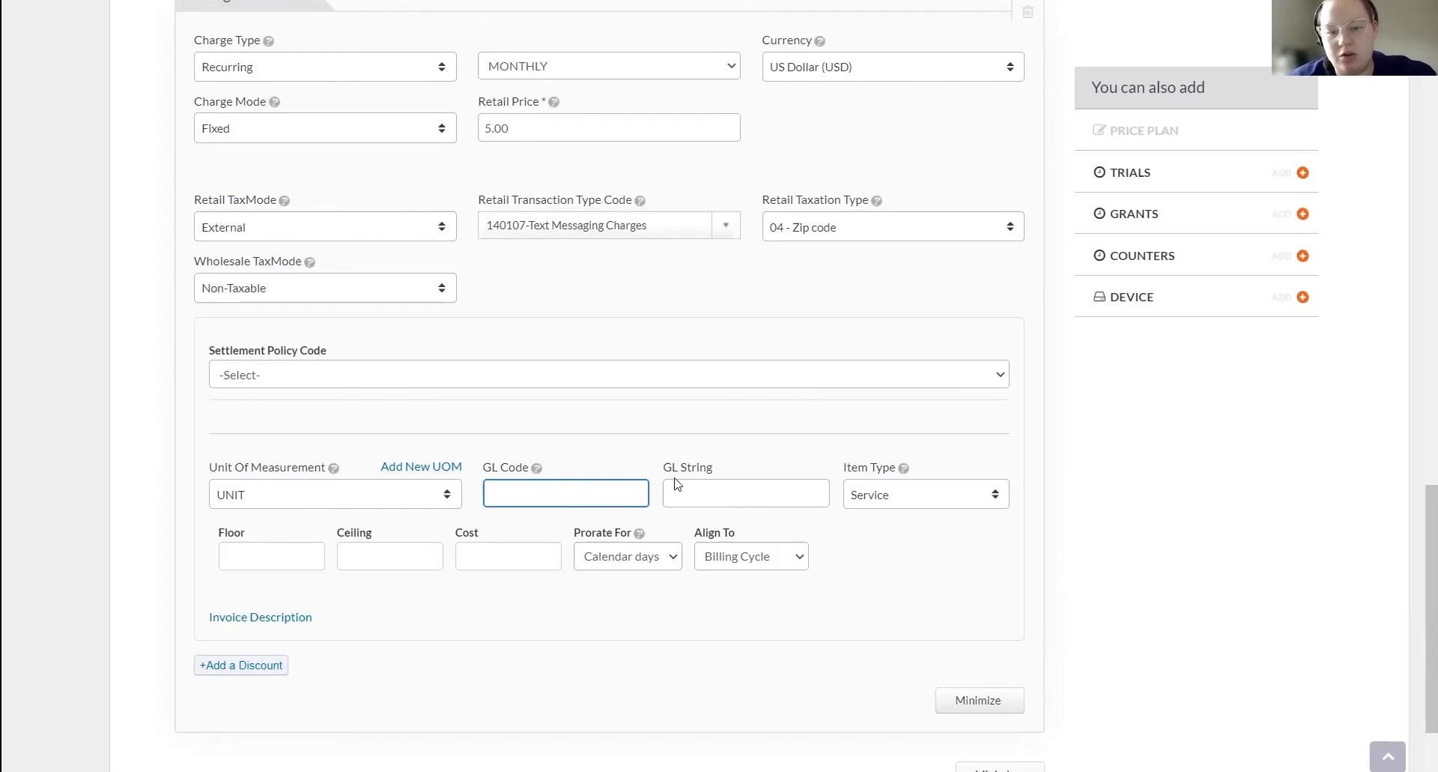
key("Tab")
left_click(583, 496)
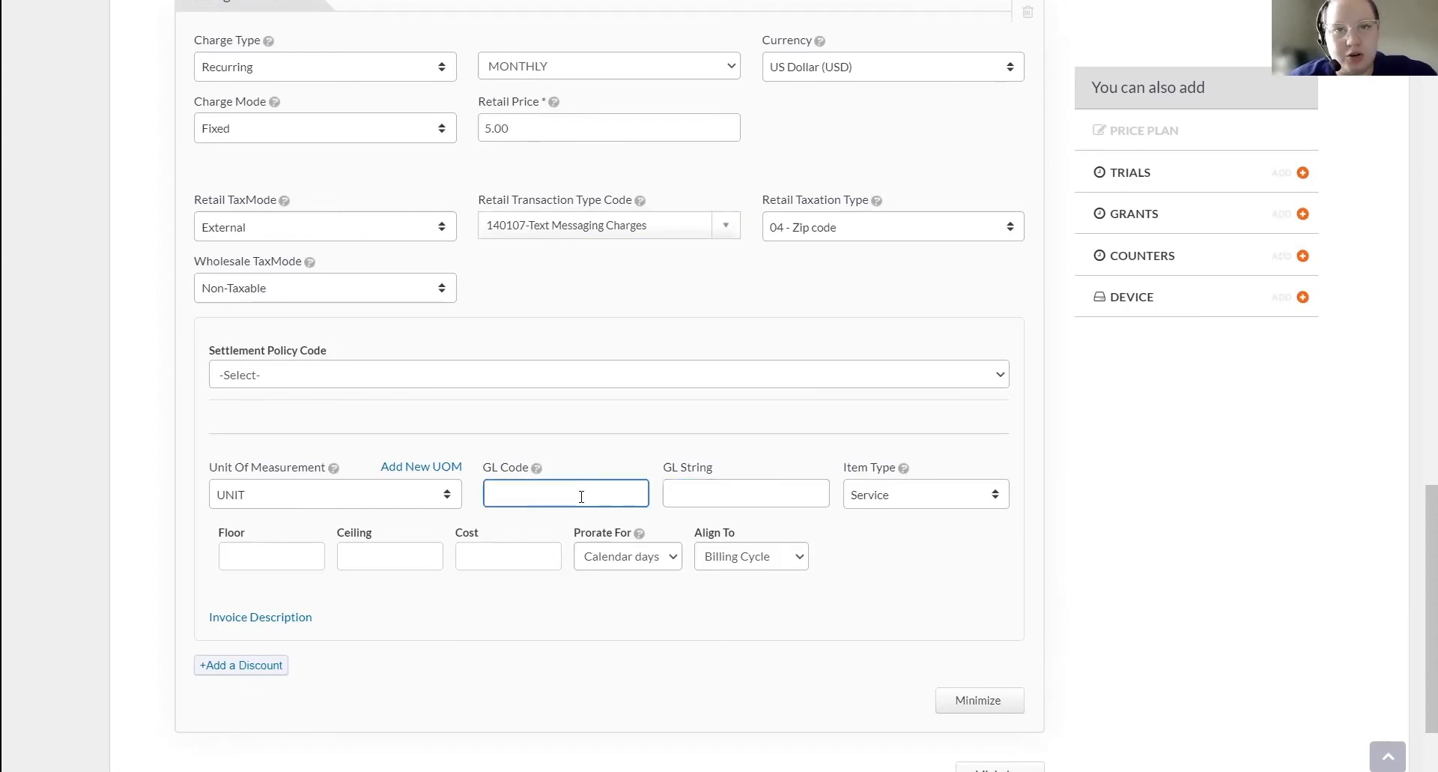
left_click(691, 495)
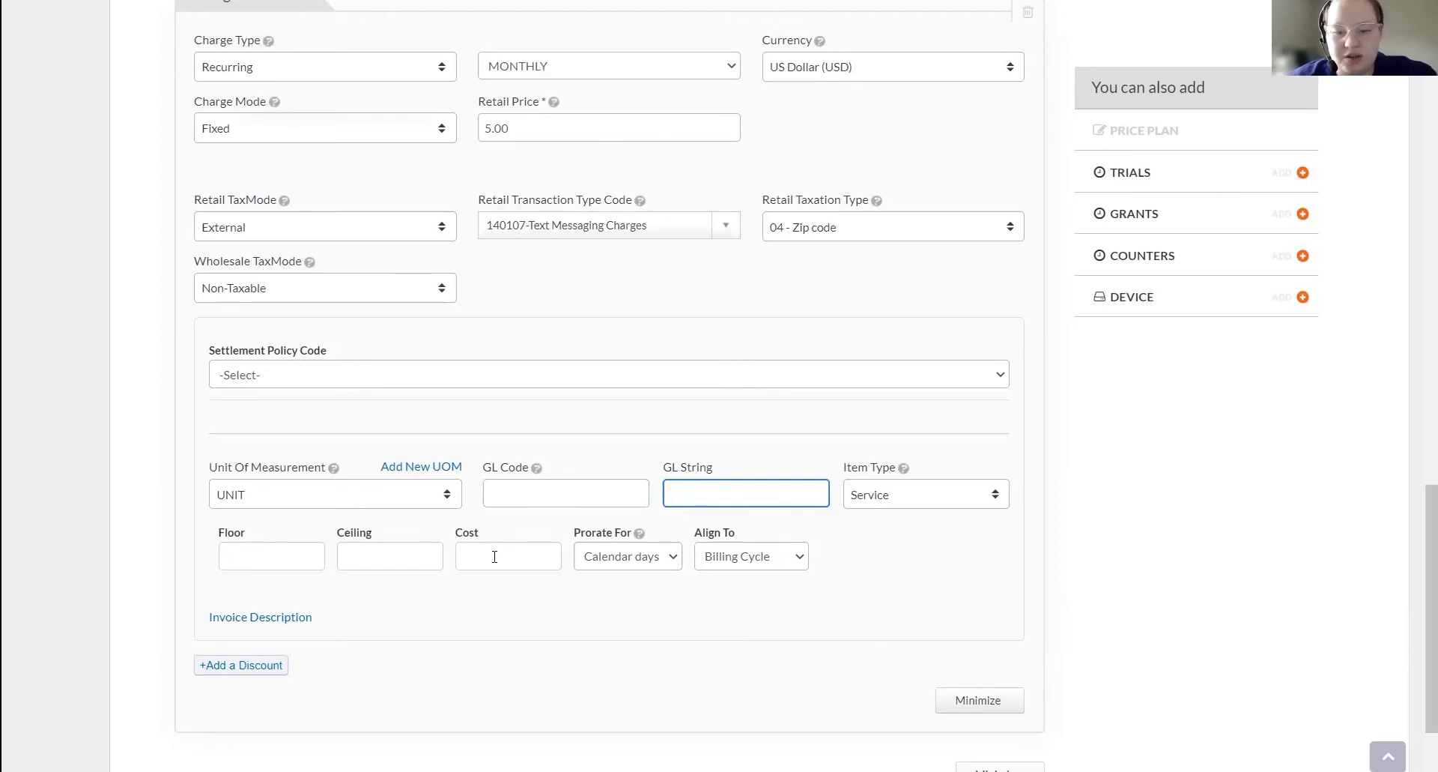
left_click(284, 620)
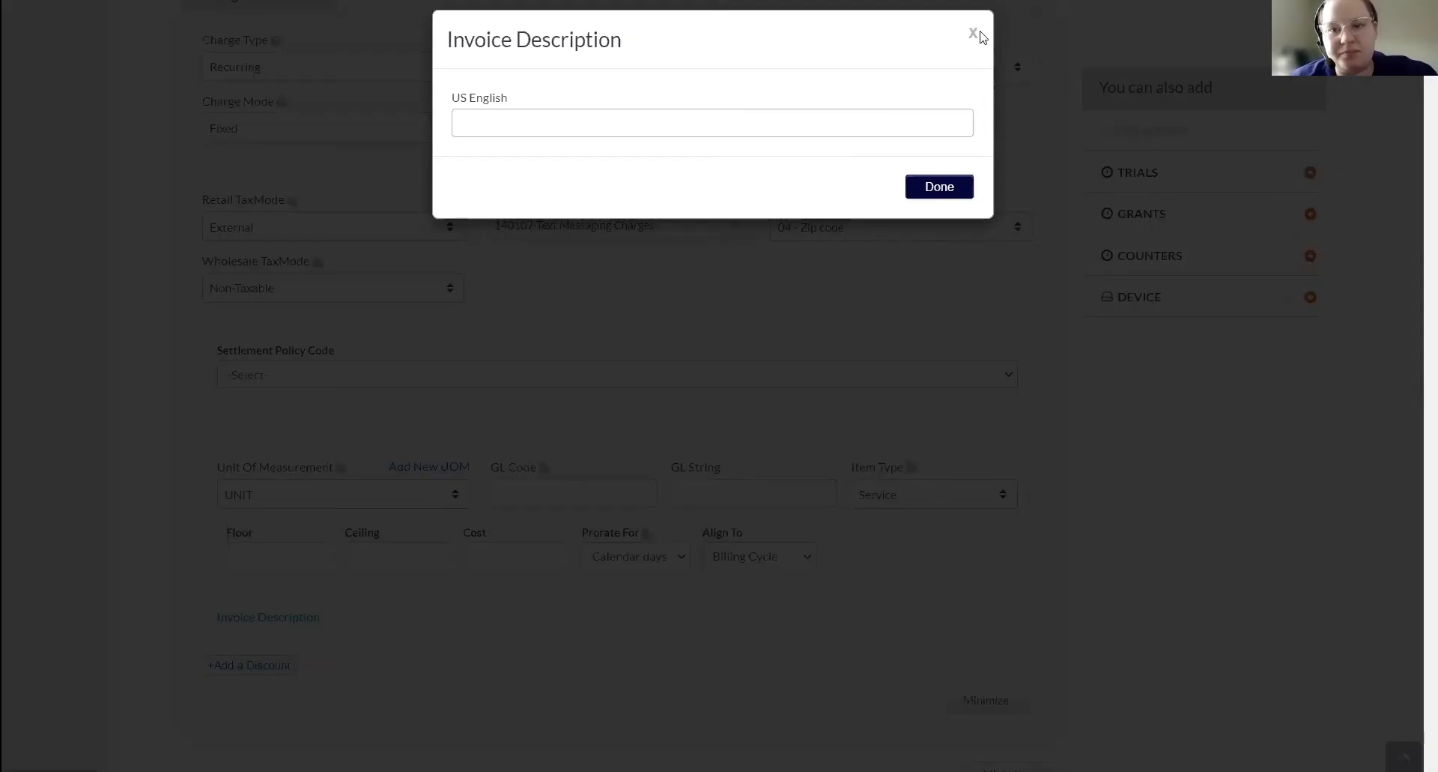
left_click(669, 384)
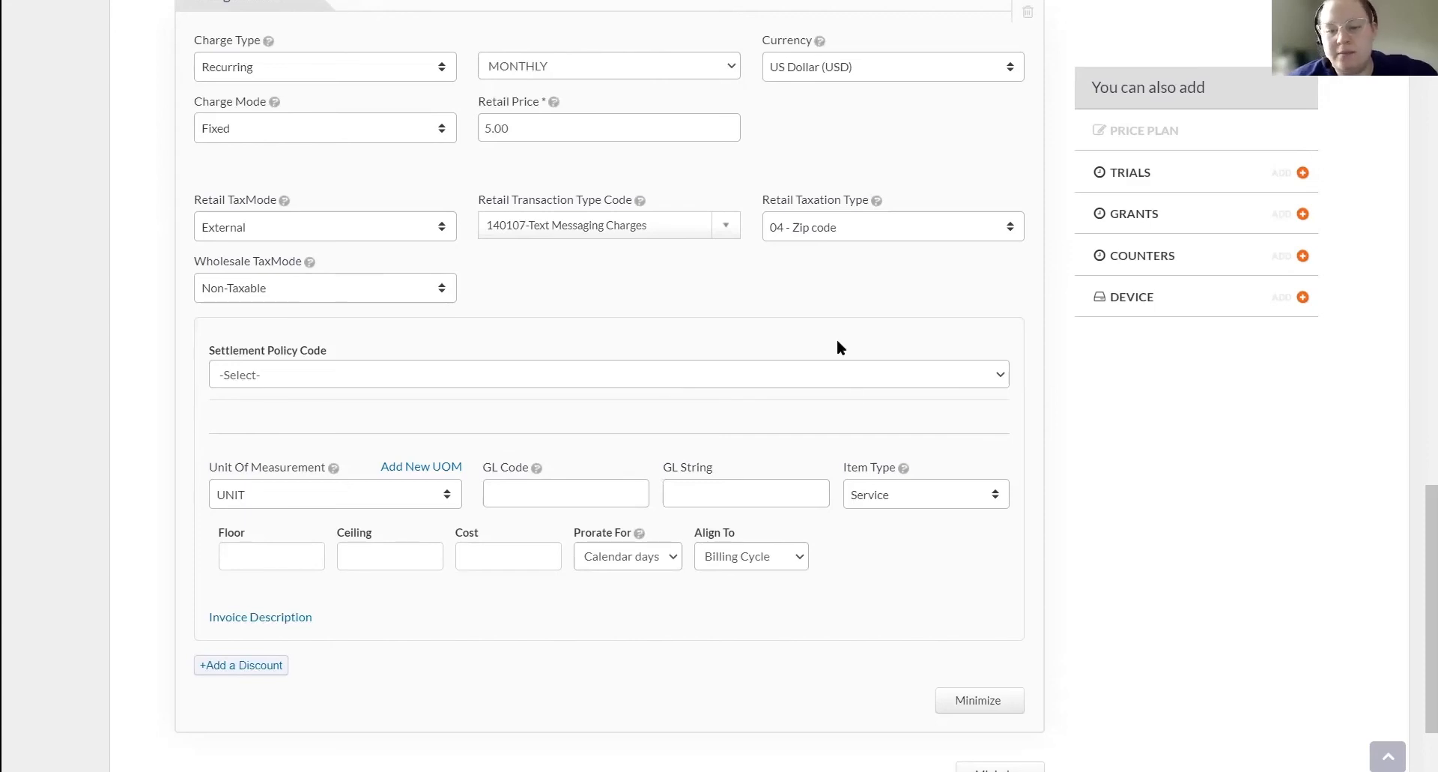
Create the product with the configured SMS DID price plan.
scroll(764, 349, "down", 1)
scroll(851, 685, "down", 1)
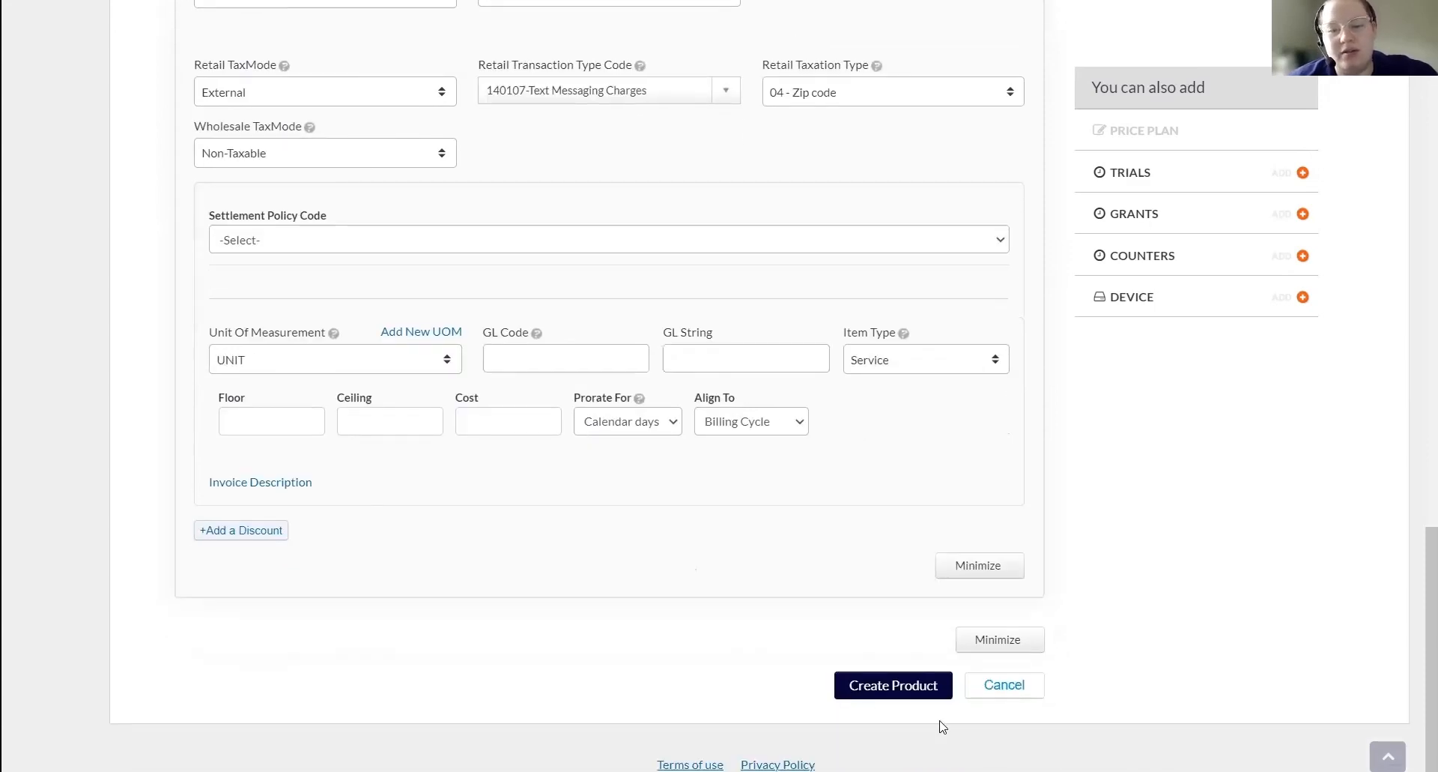
left_click(908, 694)
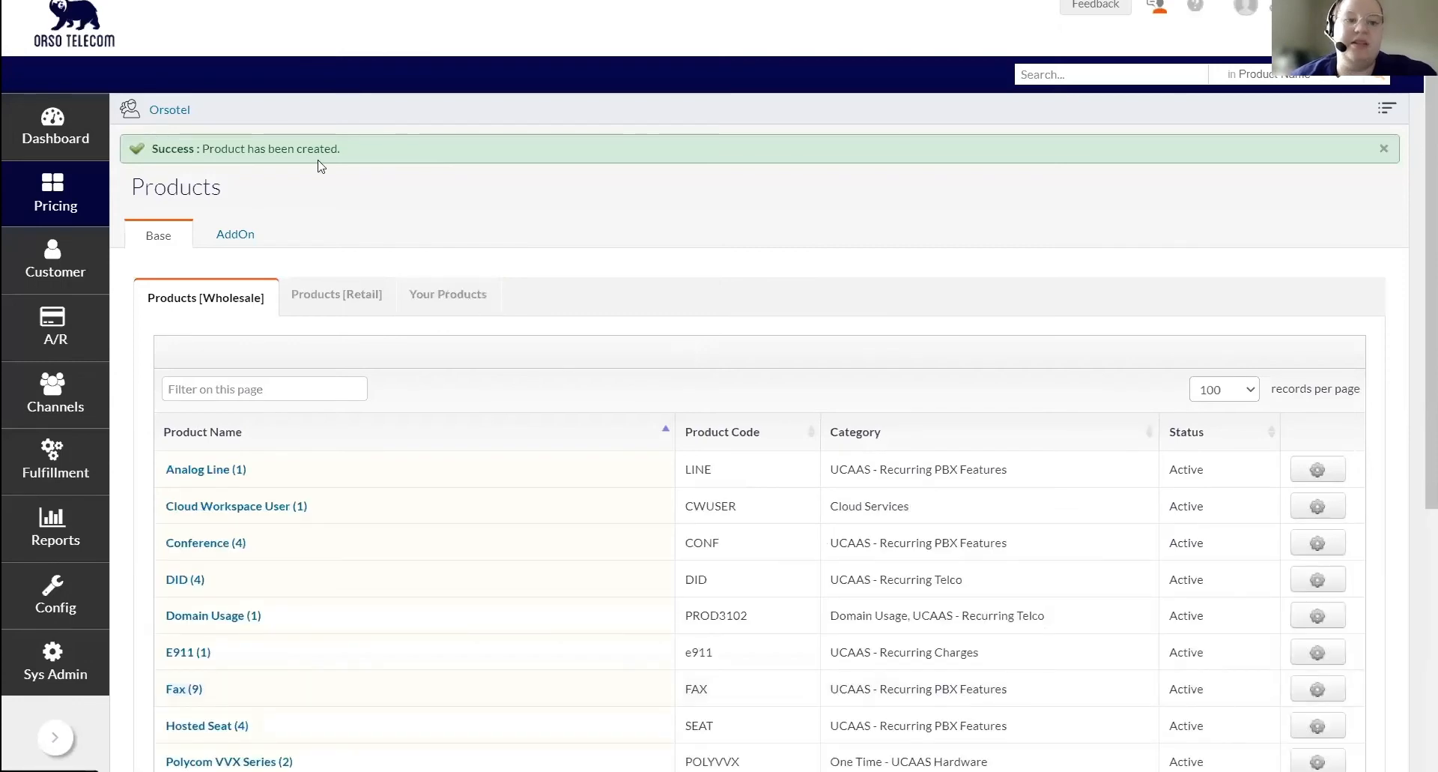
Open the details of the Phone Numbers product from Your Products and view its price plan list.
left_click(444, 296)
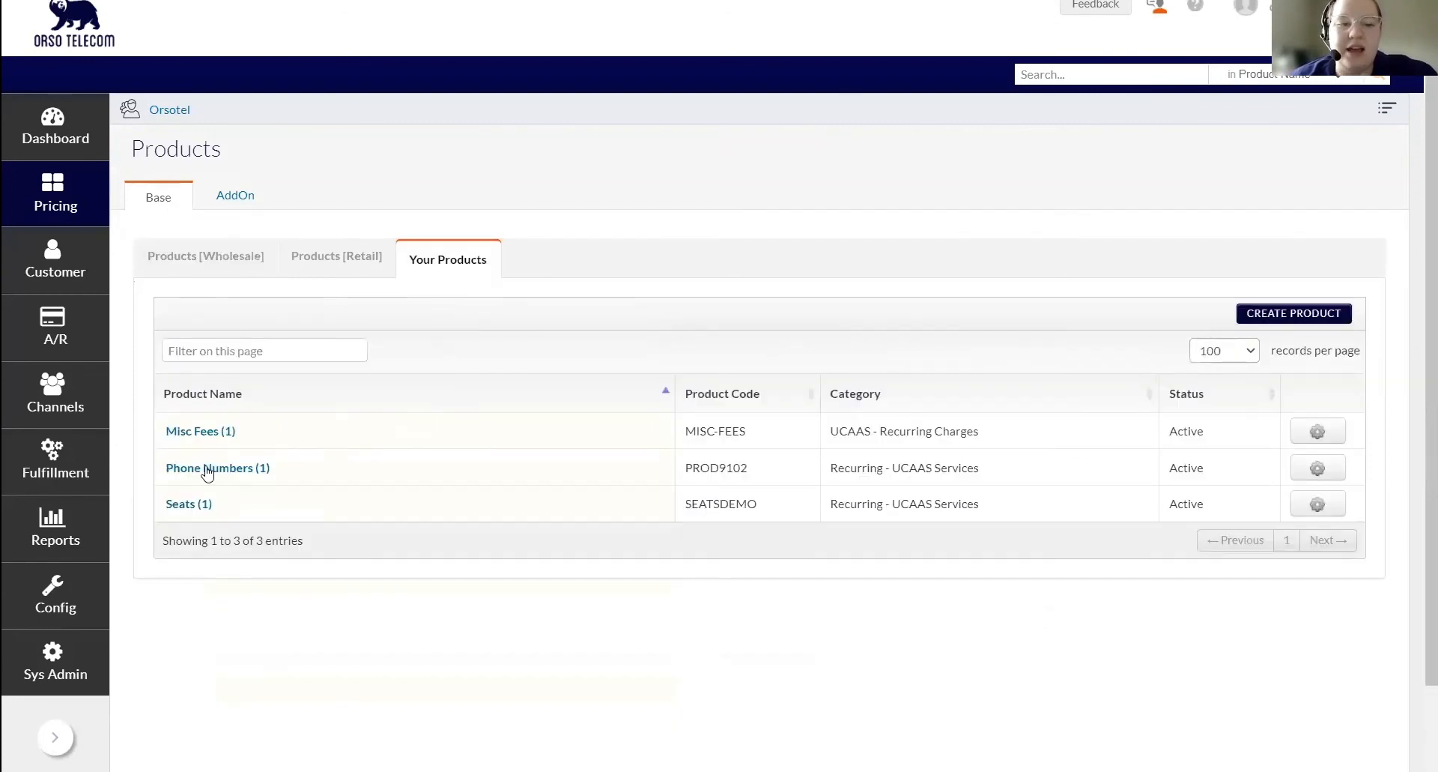
left_click(262, 471)
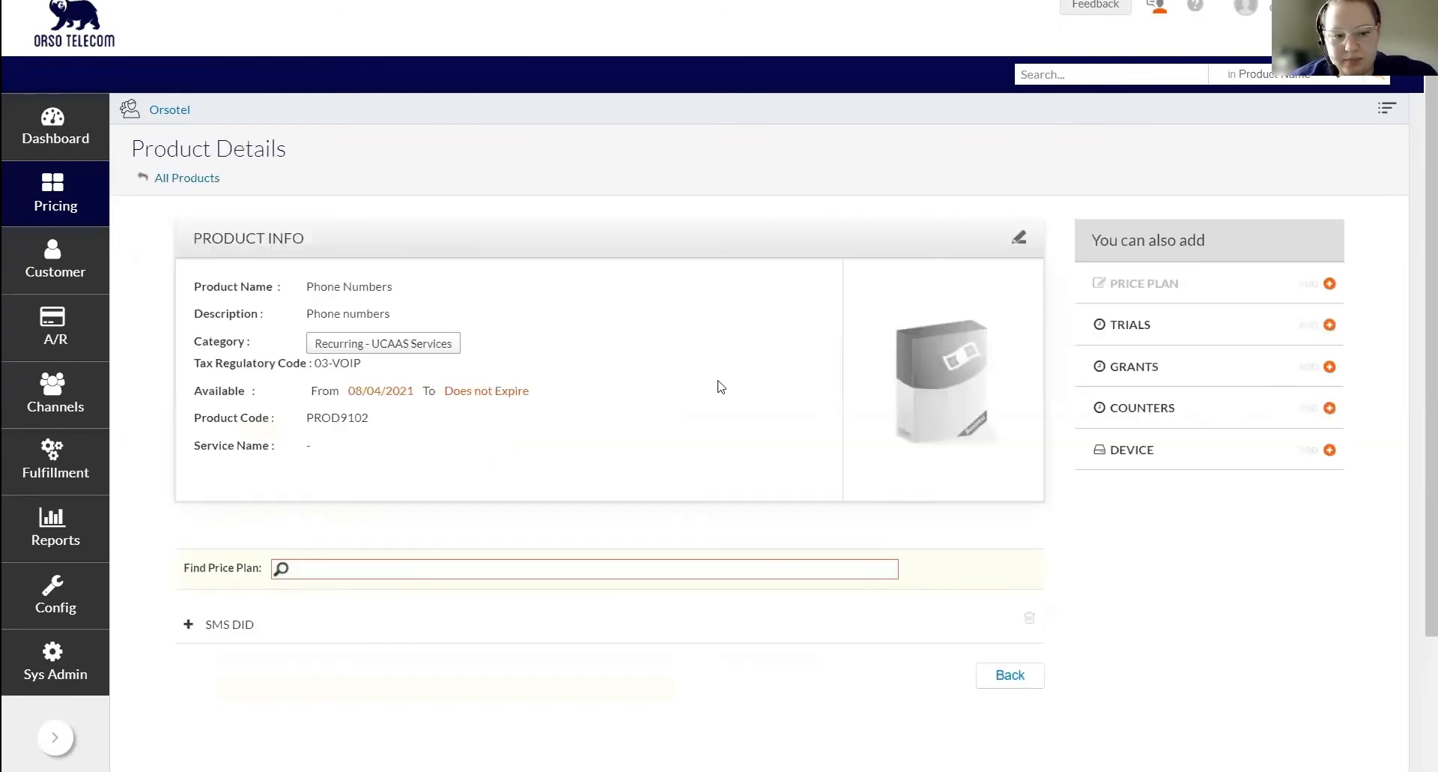
scroll(734, 374, "down", 1)
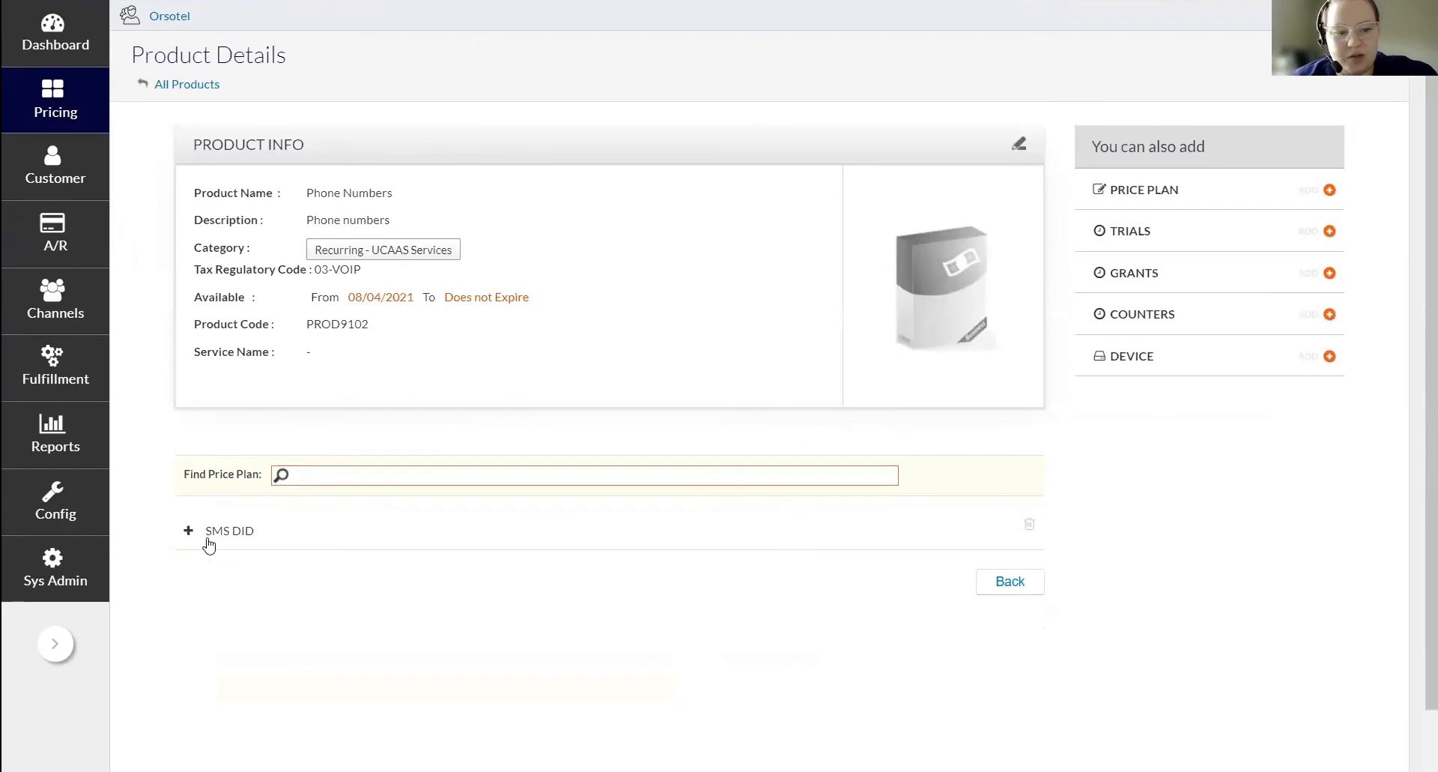